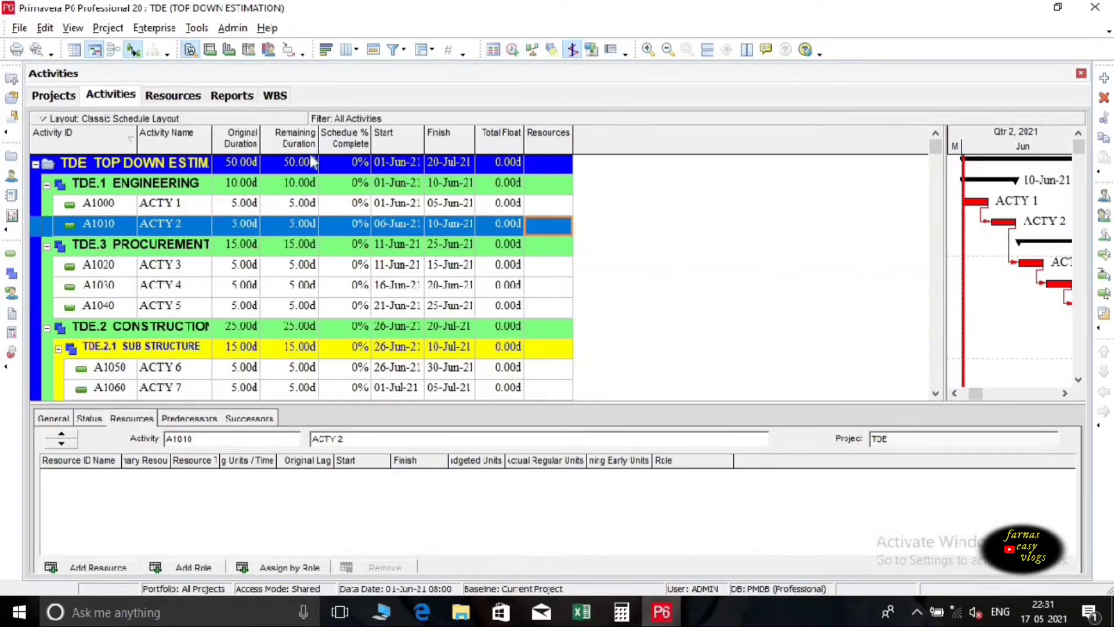
Switch the TOP DOWN ESTIMATION project from the Activities view to its WBS view.
click(276, 97)
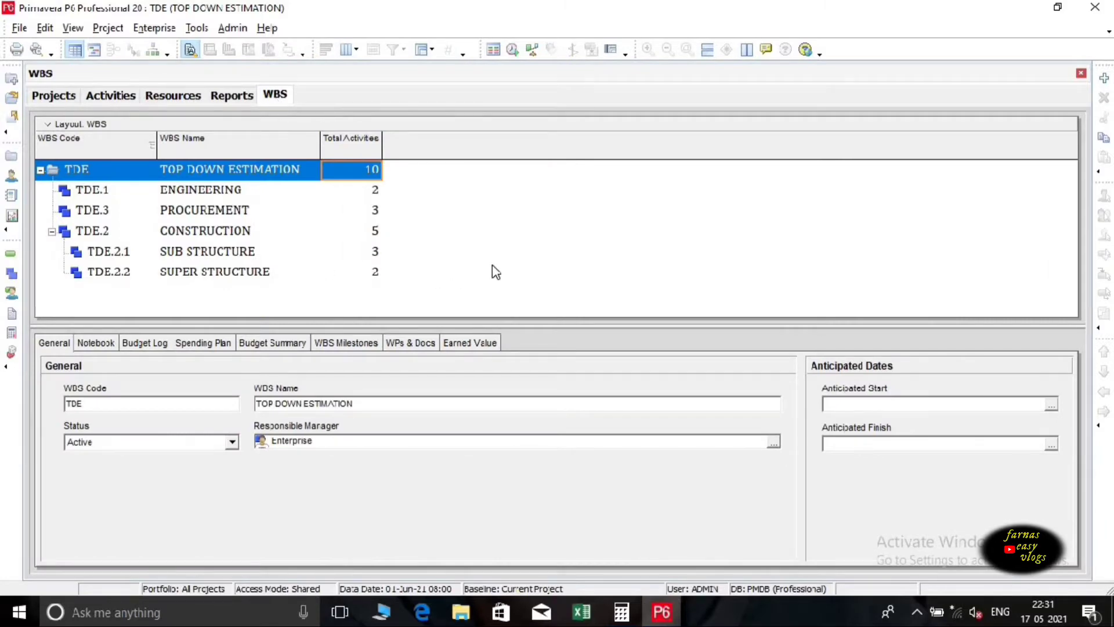
Add Est Weight and At Completion Total Cost columns after Total Activities in the WBS table.
right_click(430, 221)
mouse_move(488, 375)
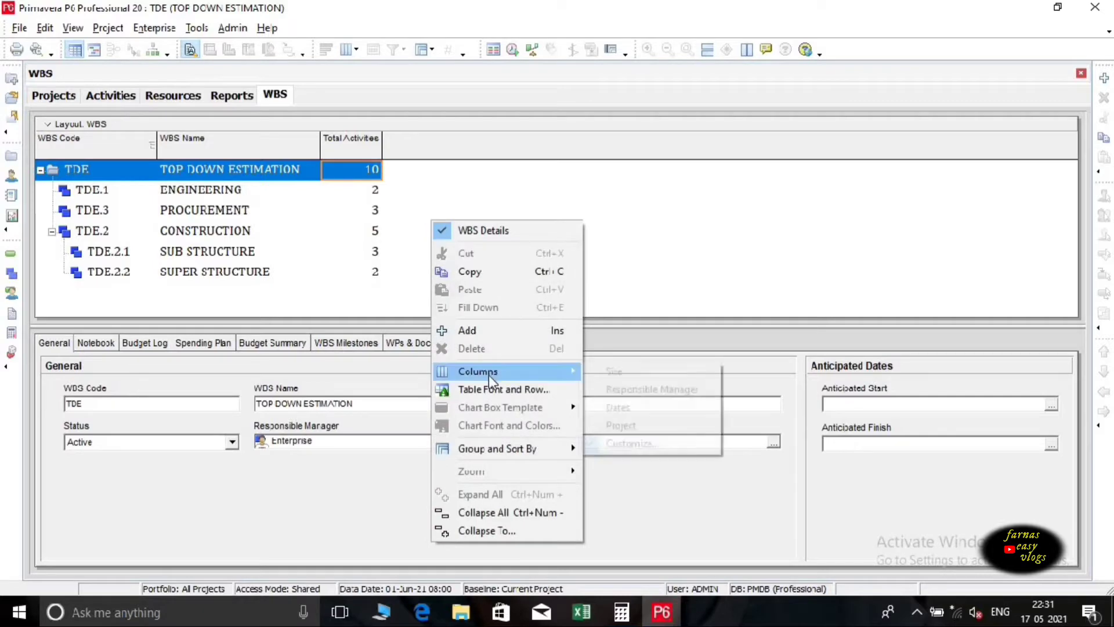
click(620, 443)
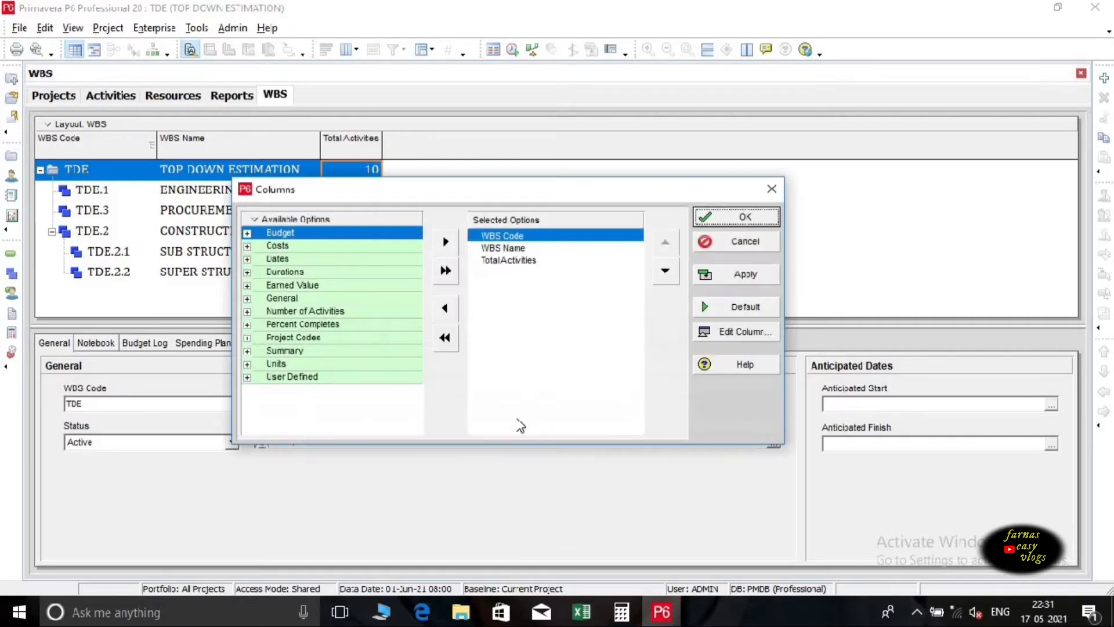
click(247, 298)
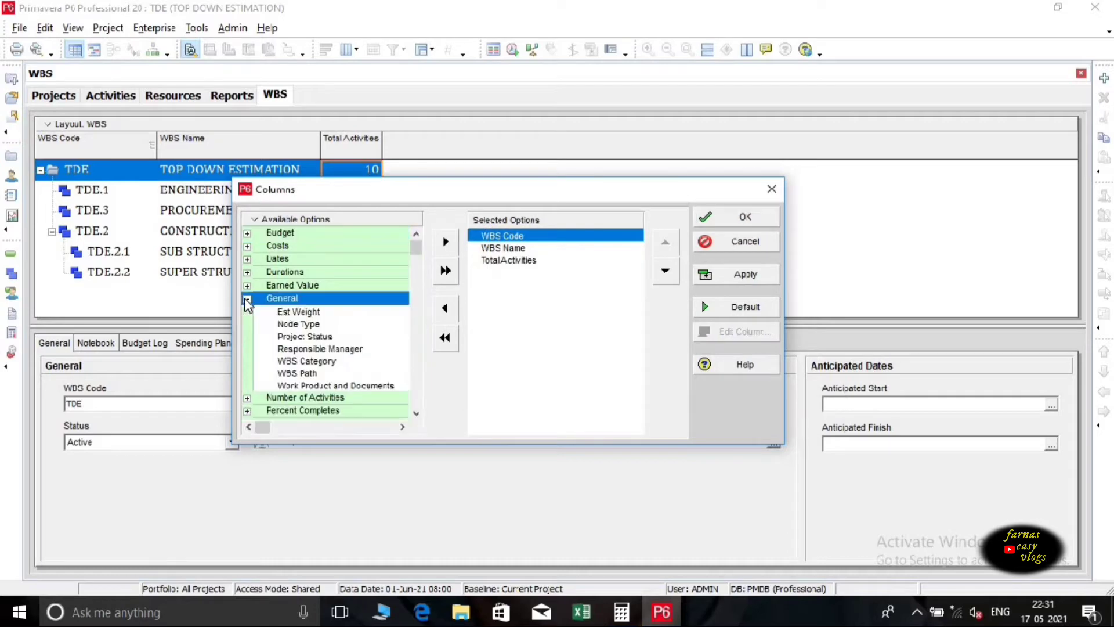
click(533, 264)
double_click(361, 312)
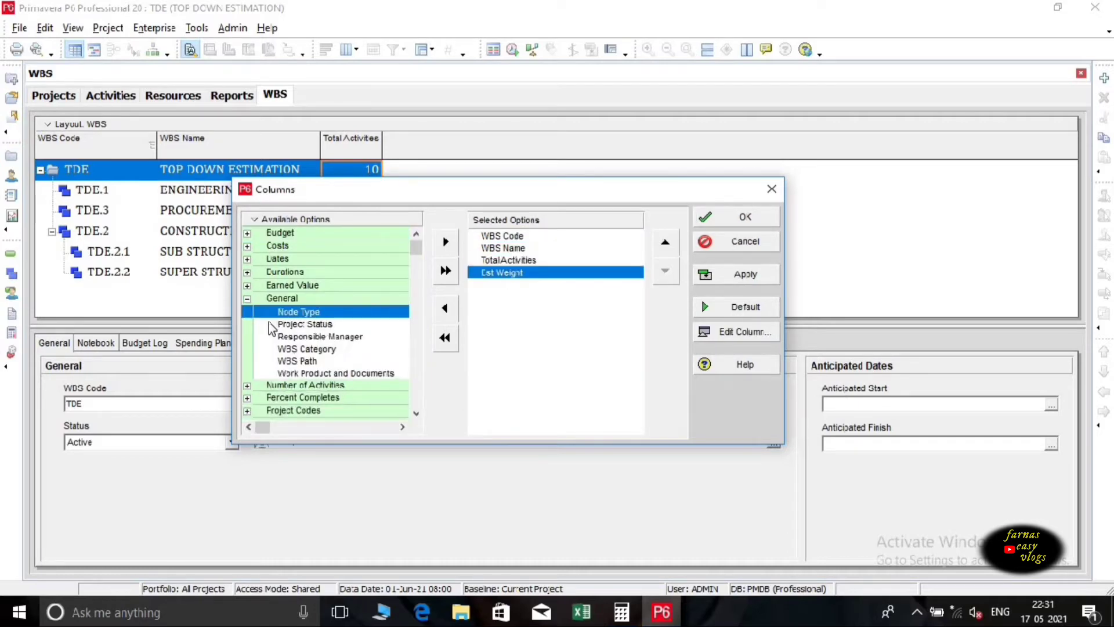
click(248, 298)
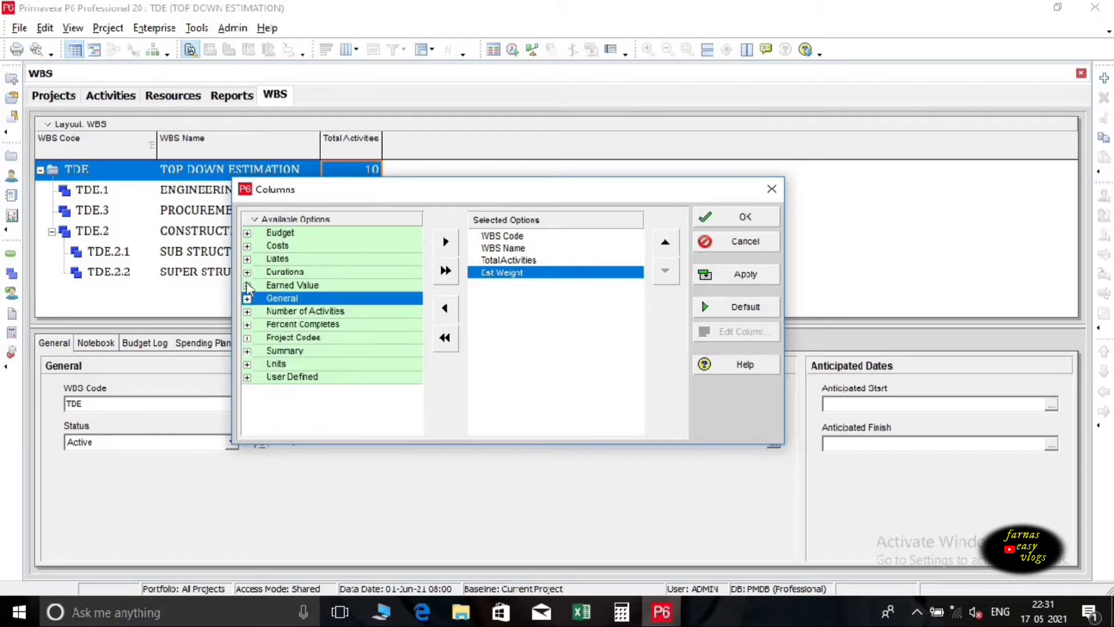
click(247, 246)
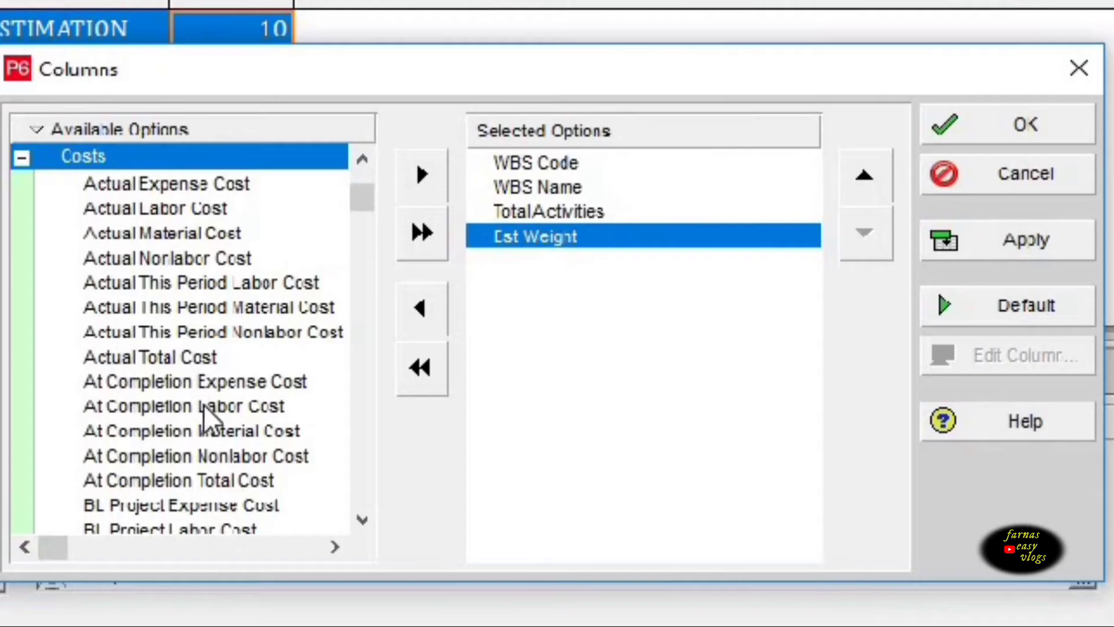
double_click(236, 480)
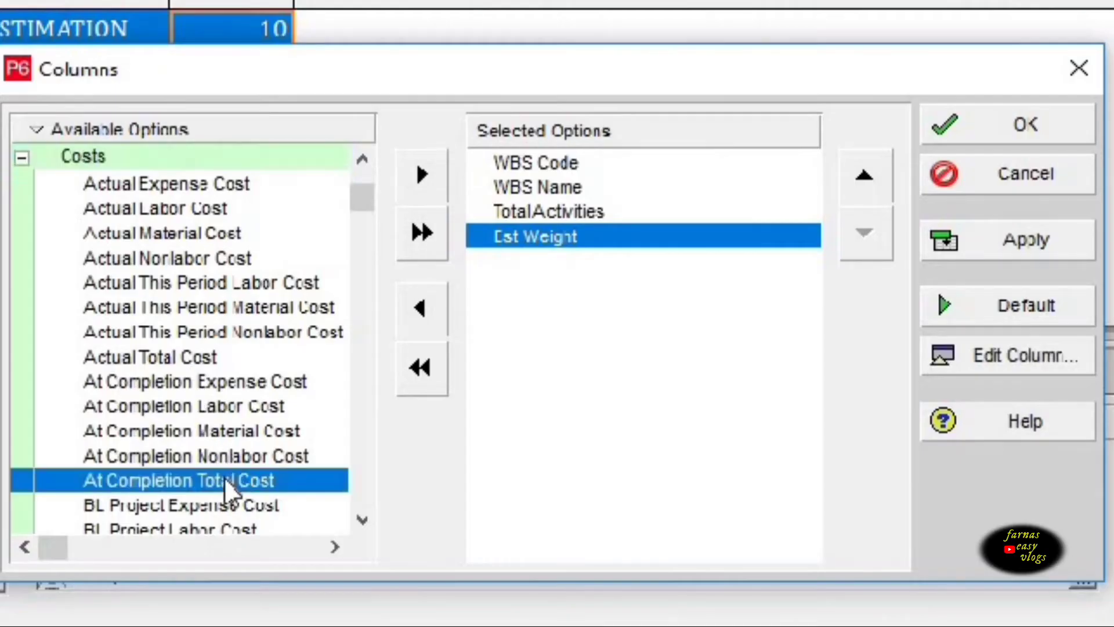
click(1028, 249)
click(756, 220)
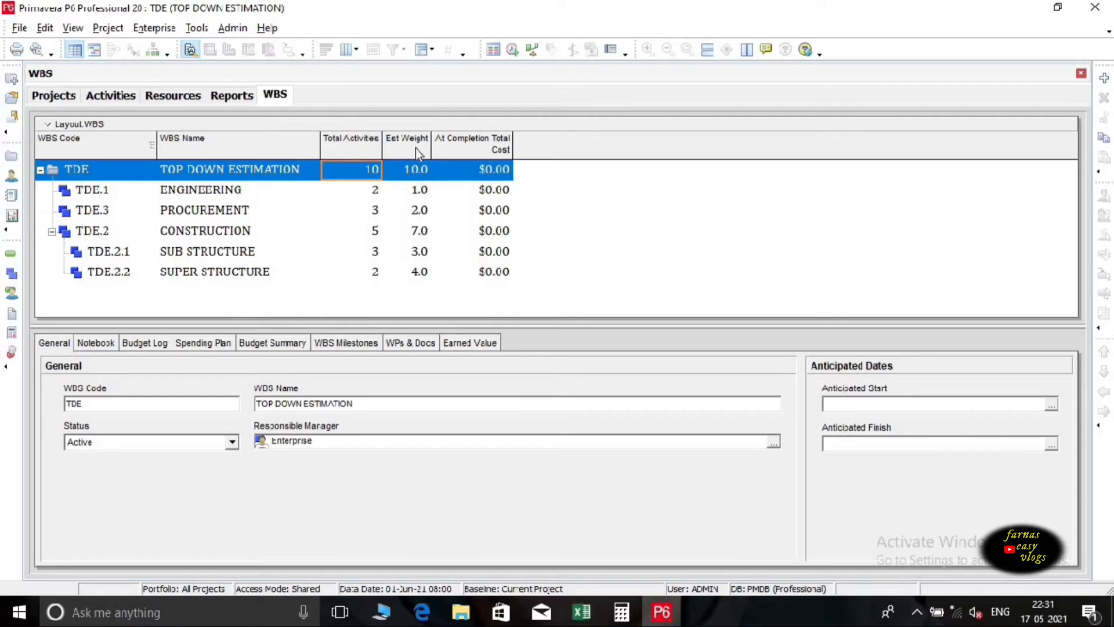
Widen Est Weight, review the Engineering, Procurement and Construction weights, then return to Activities.
drag(431, 148, 458, 150)
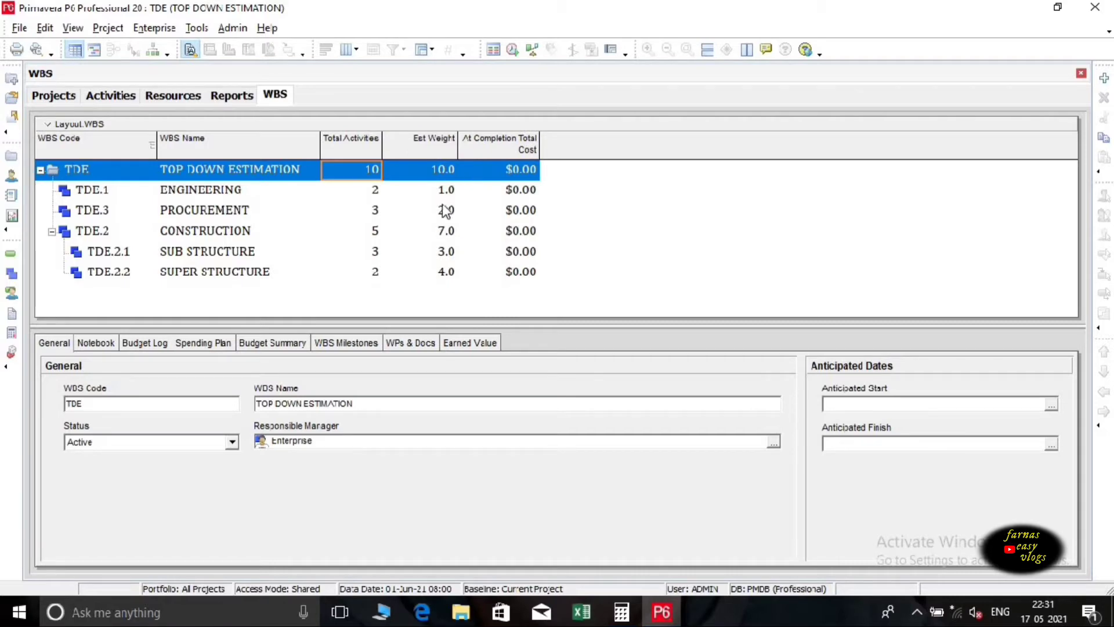
click(446, 189)
click(448, 211)
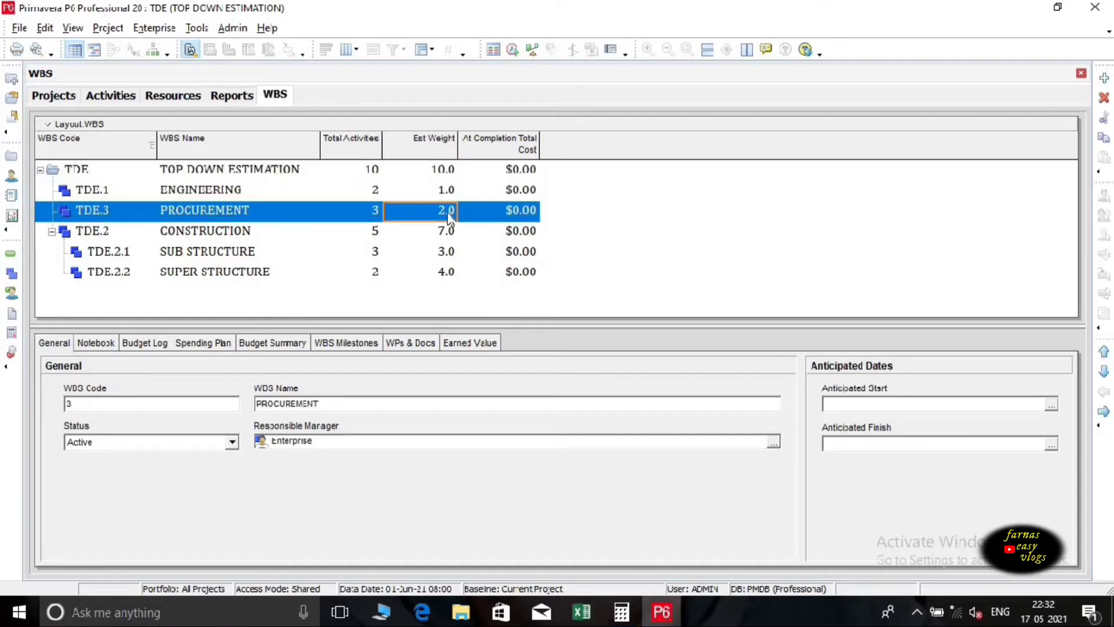
click(448, 232)
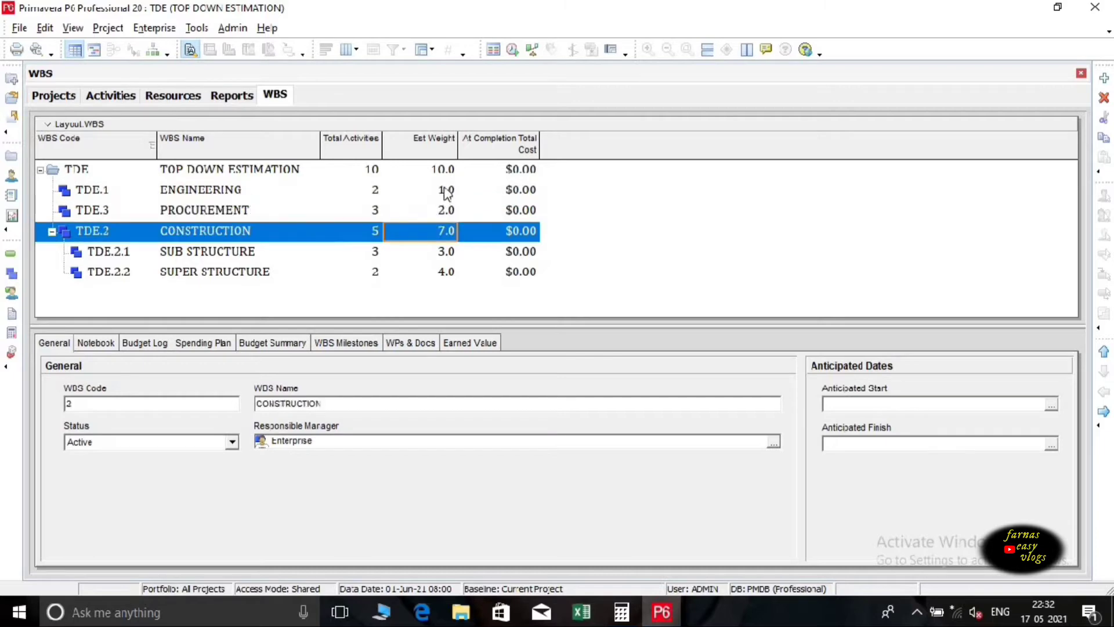
click(471, 214)
click(116, 96)
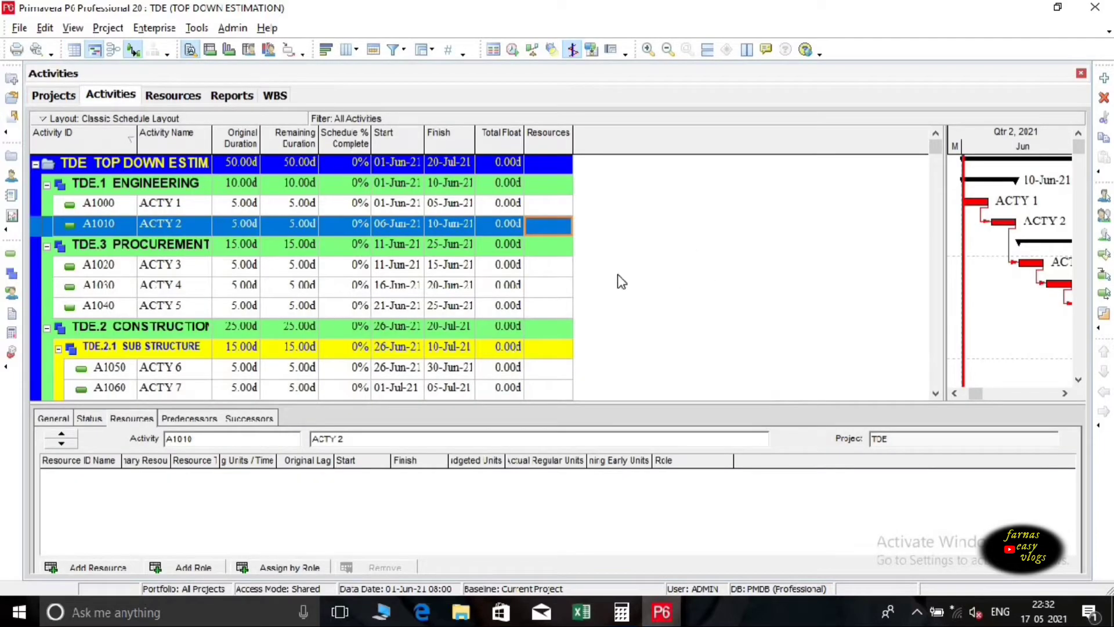
Add Est Weight, Budgeted Labor Units, Budgeted Labor Cost and Budgeted Total Cost columns to the activity table.
right_click(643, 246)
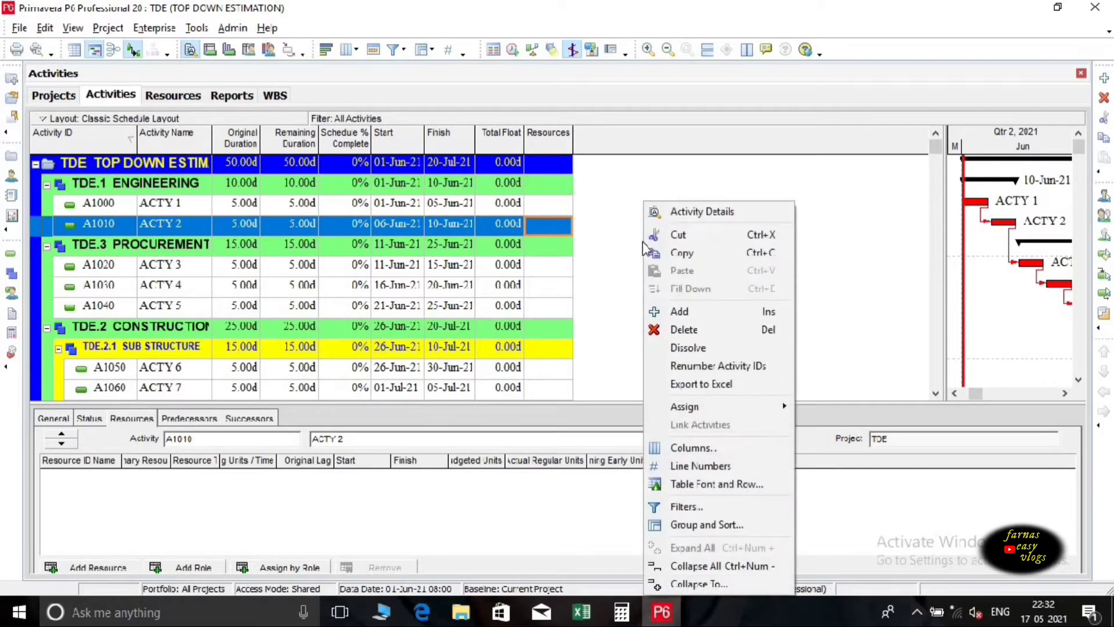
click(693, 447)
double_click(375, 410)
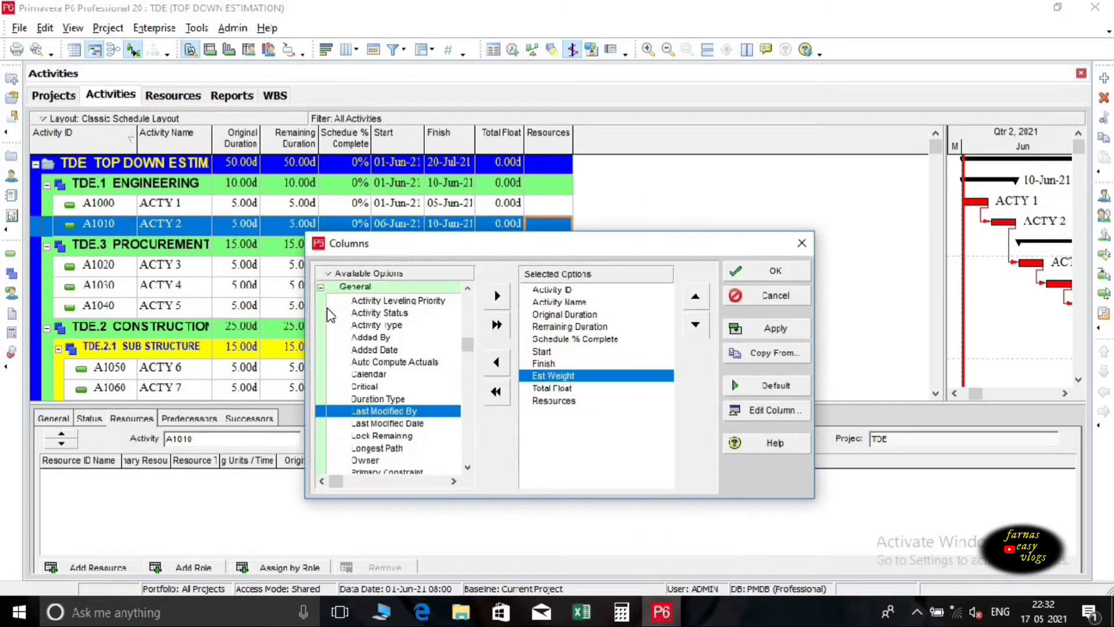
click(321, 287)
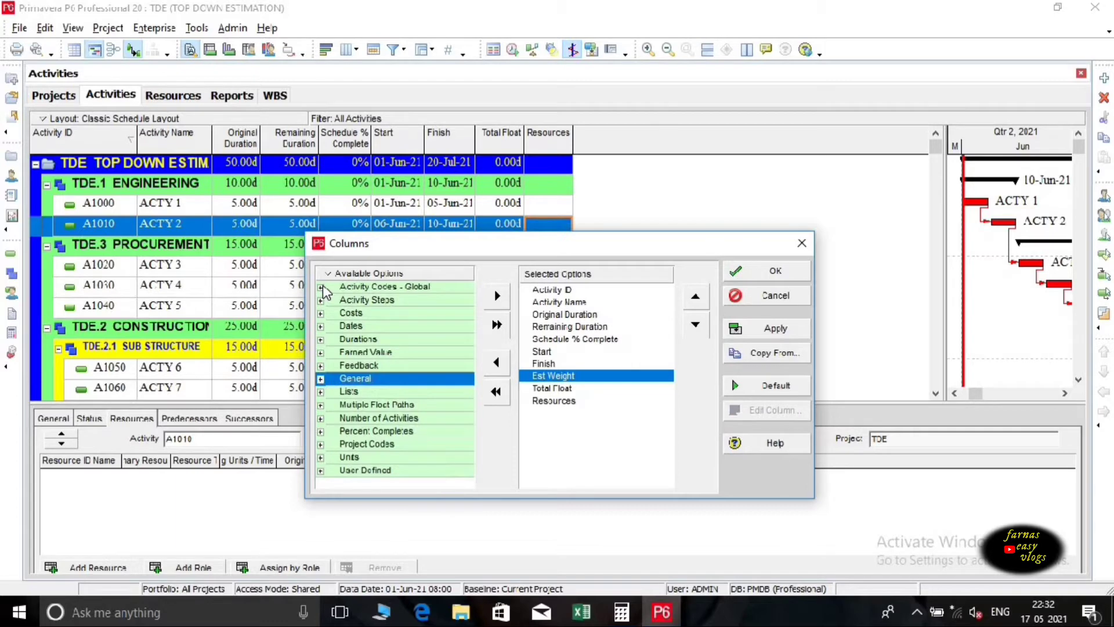
click(321, 457)
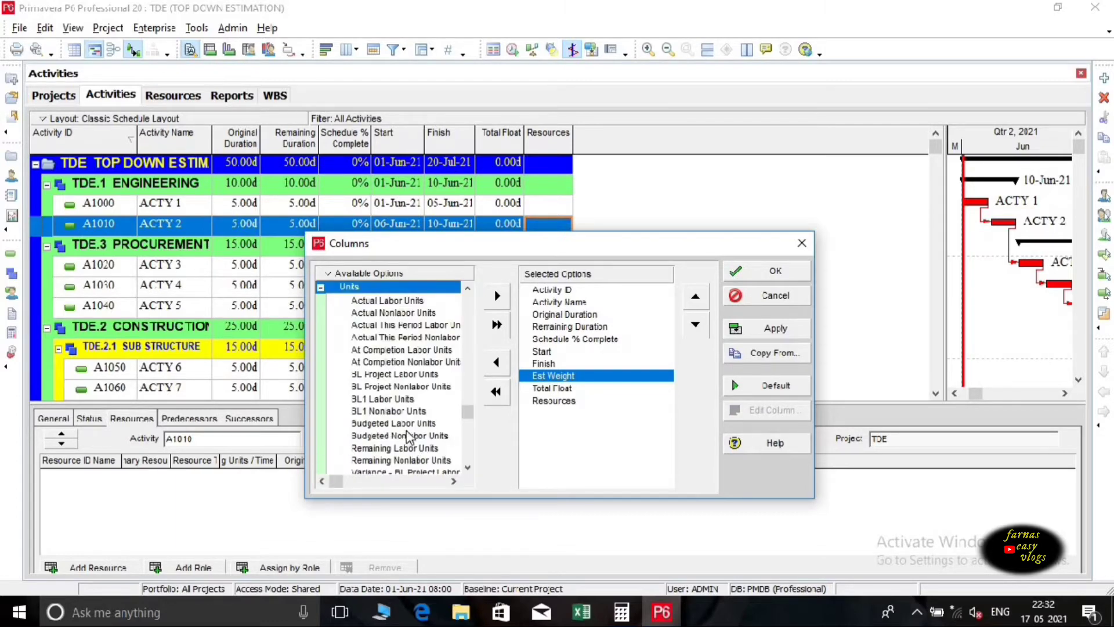
double_click(408, 426)
scroll(409, 429, up, 5)
double_click(436, 385)
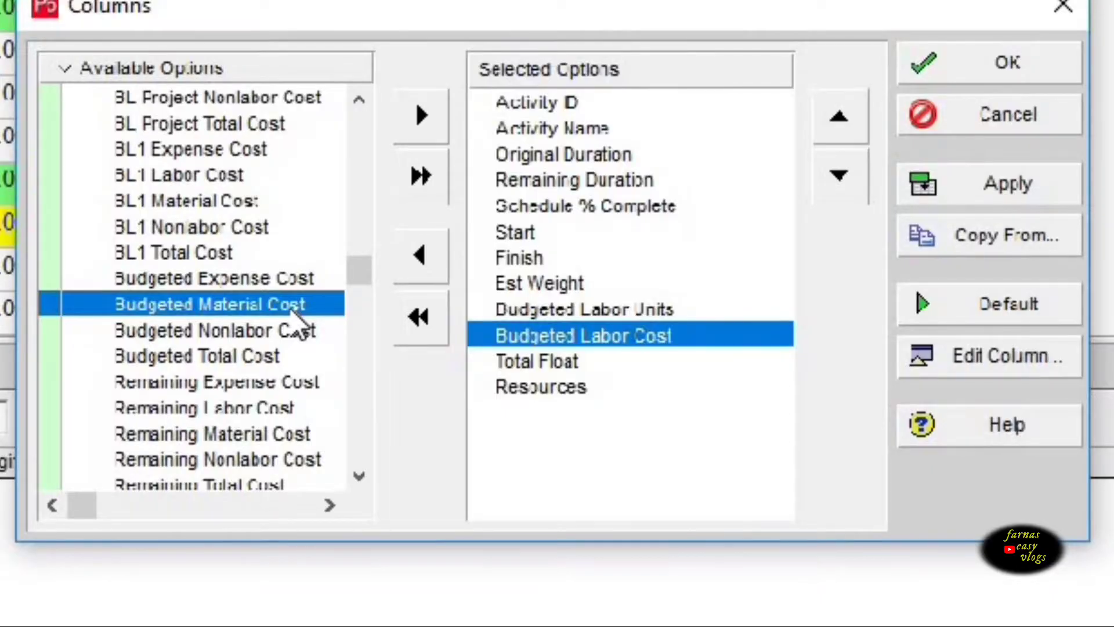
double_click(248, 357)
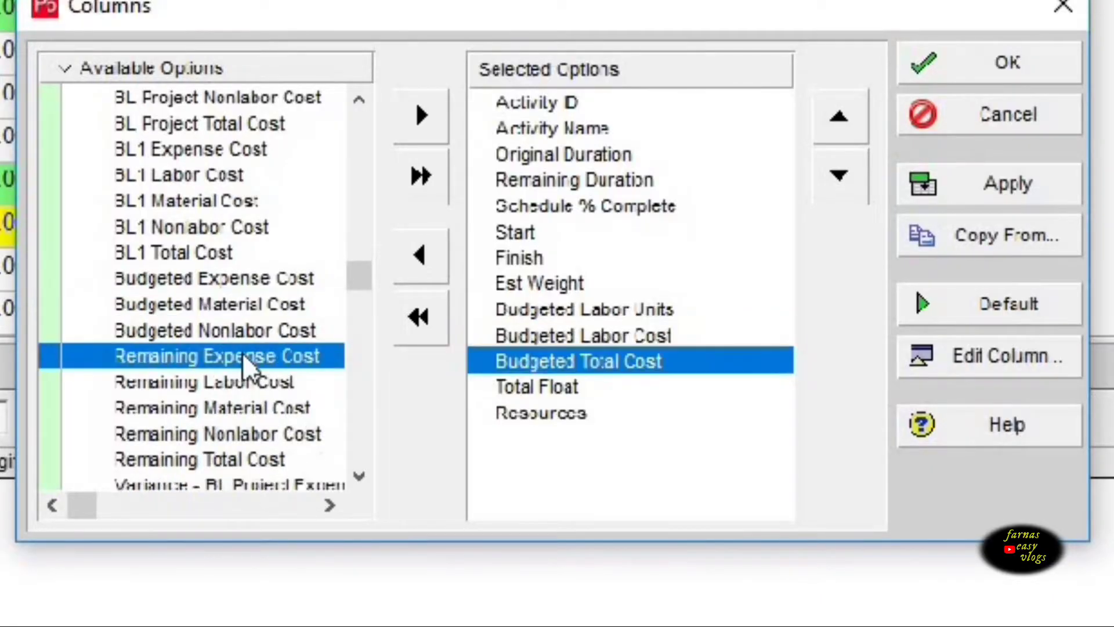
click(928, 186)
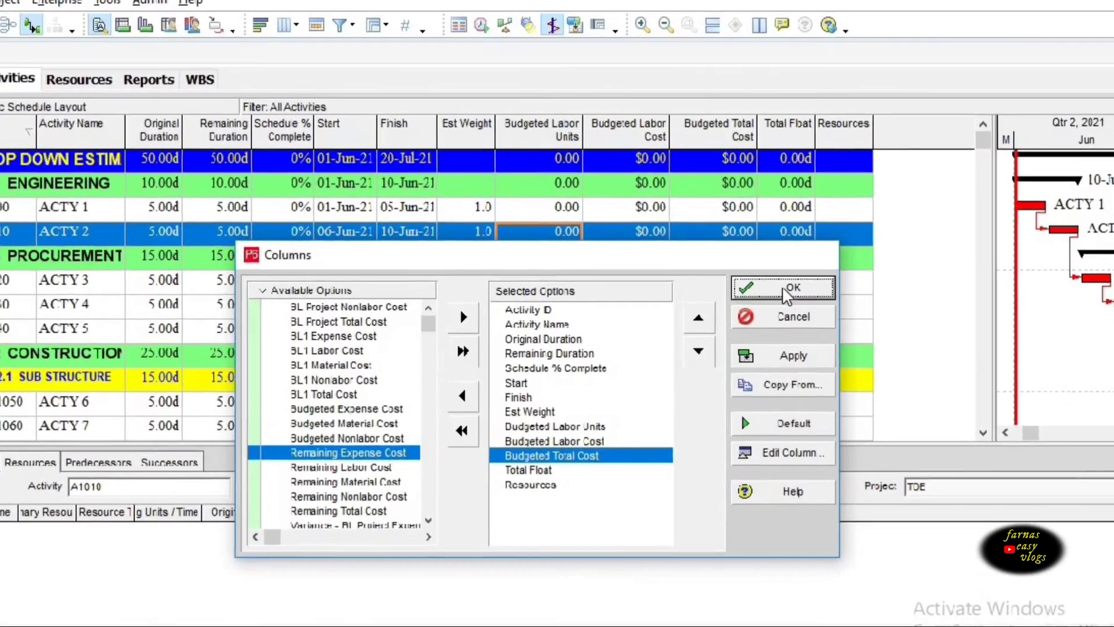
click(783, 283)
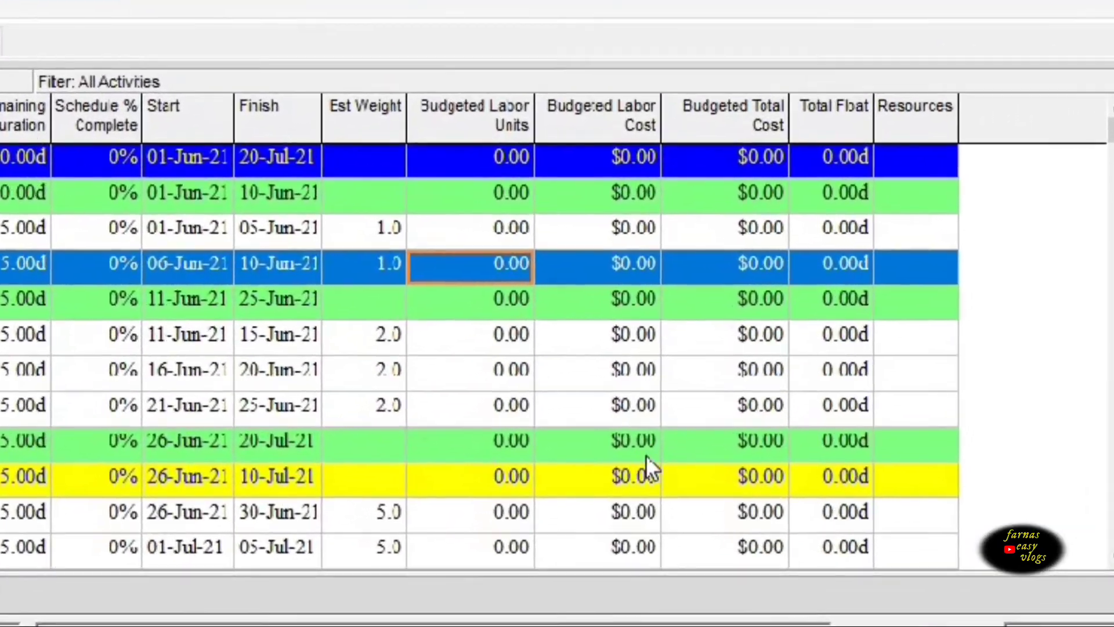
key(Down)
key(Down)
key(Left)
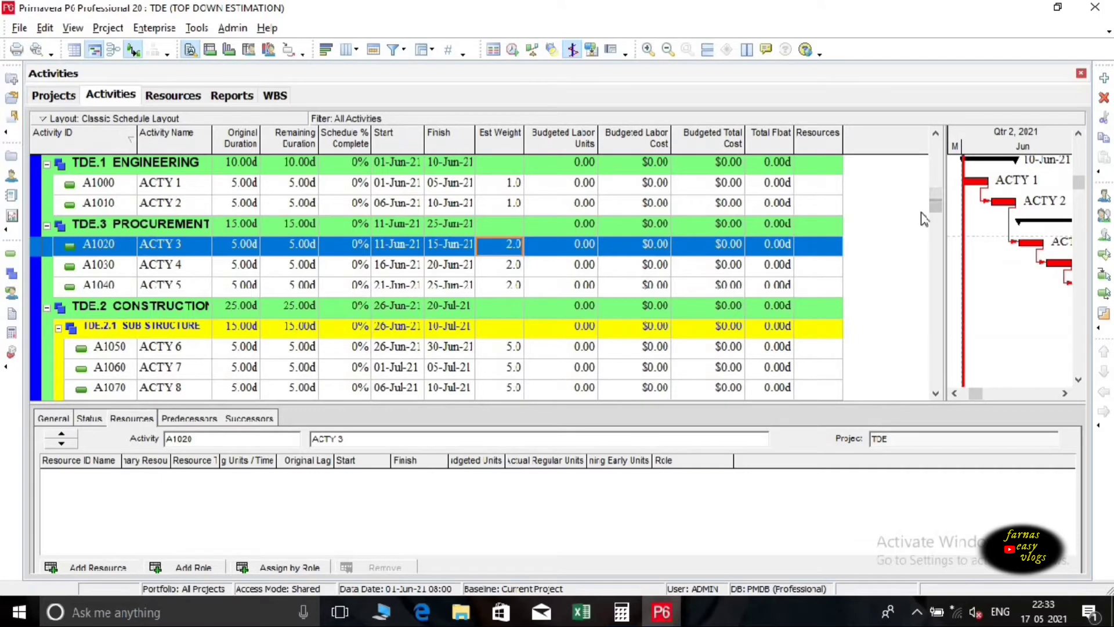
drag(931, 203, 926, 351)
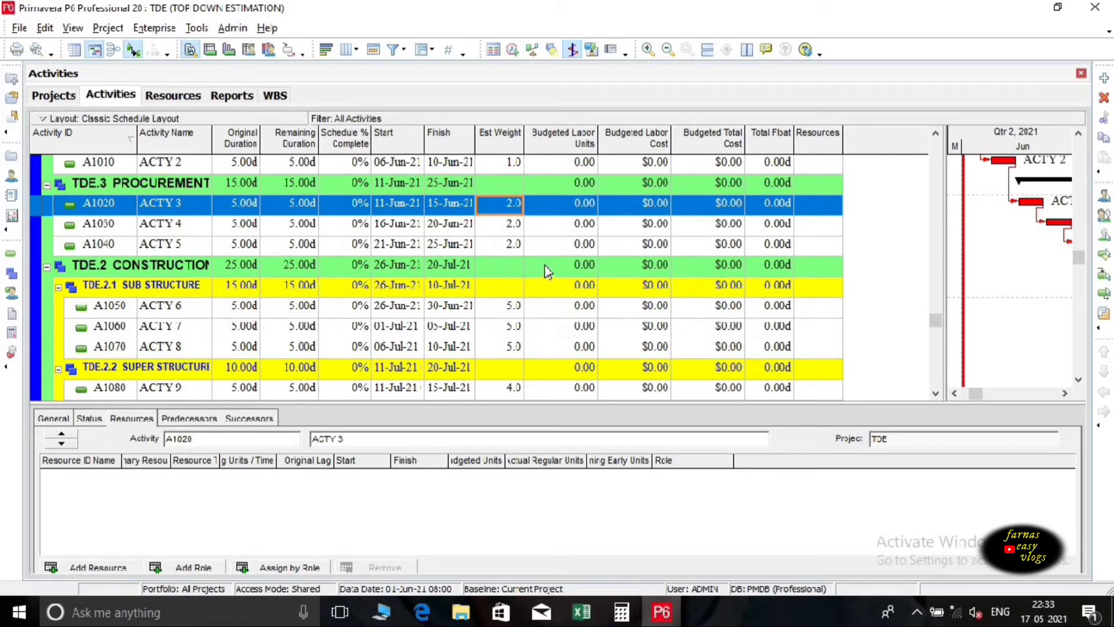
Check the Lump sum resource's type, 40.00/d max units and $100.00/h standard rate in Resources.
click(174, 99)
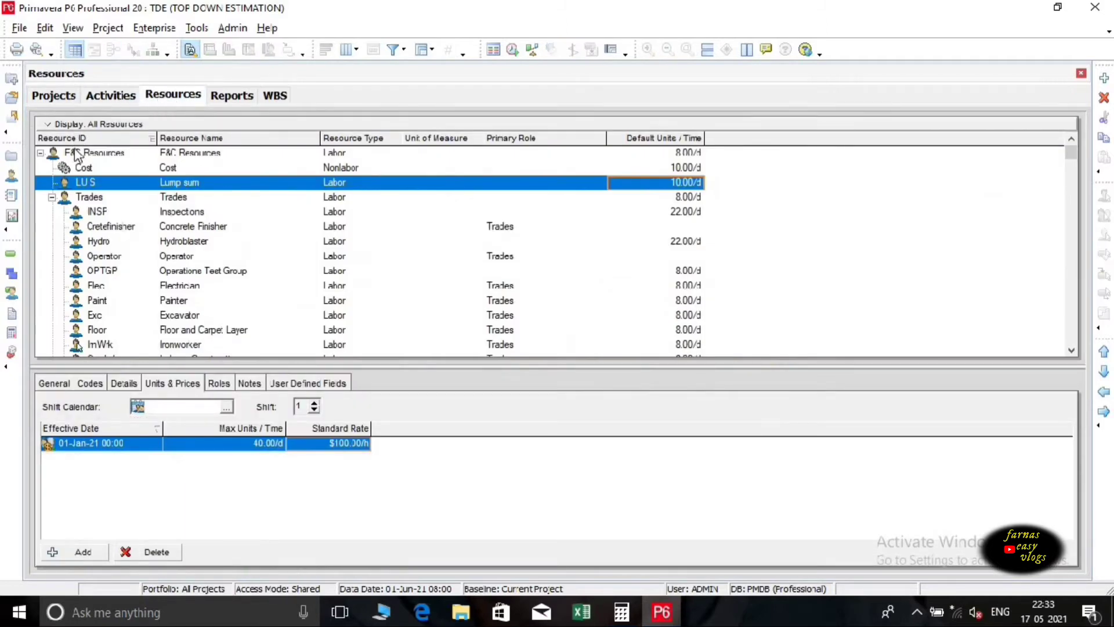
click(186, 186)
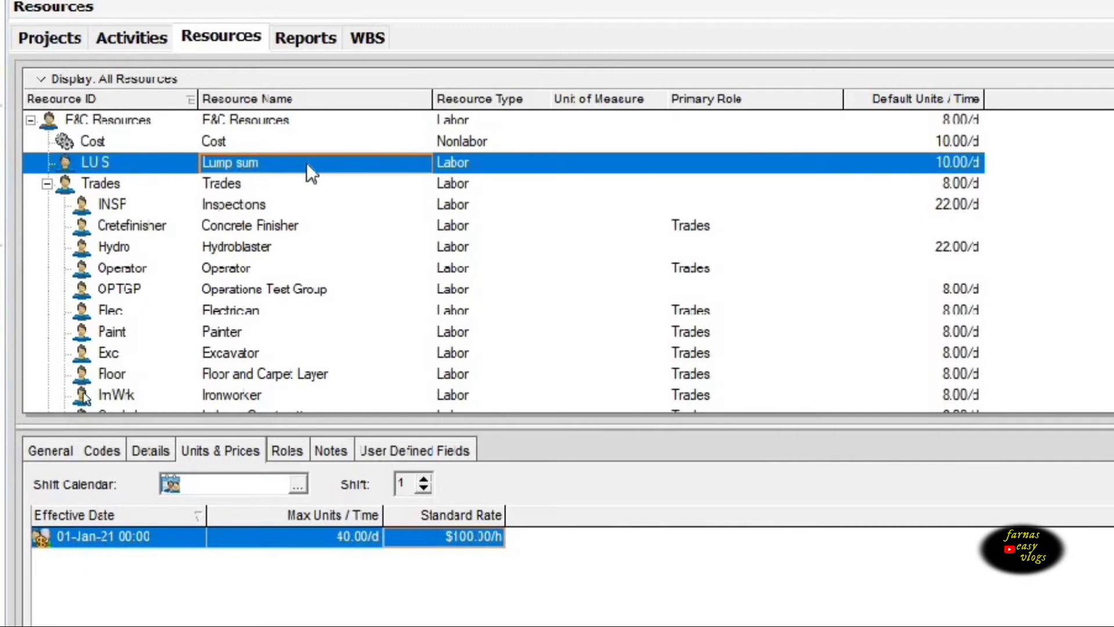
click(479, 165)
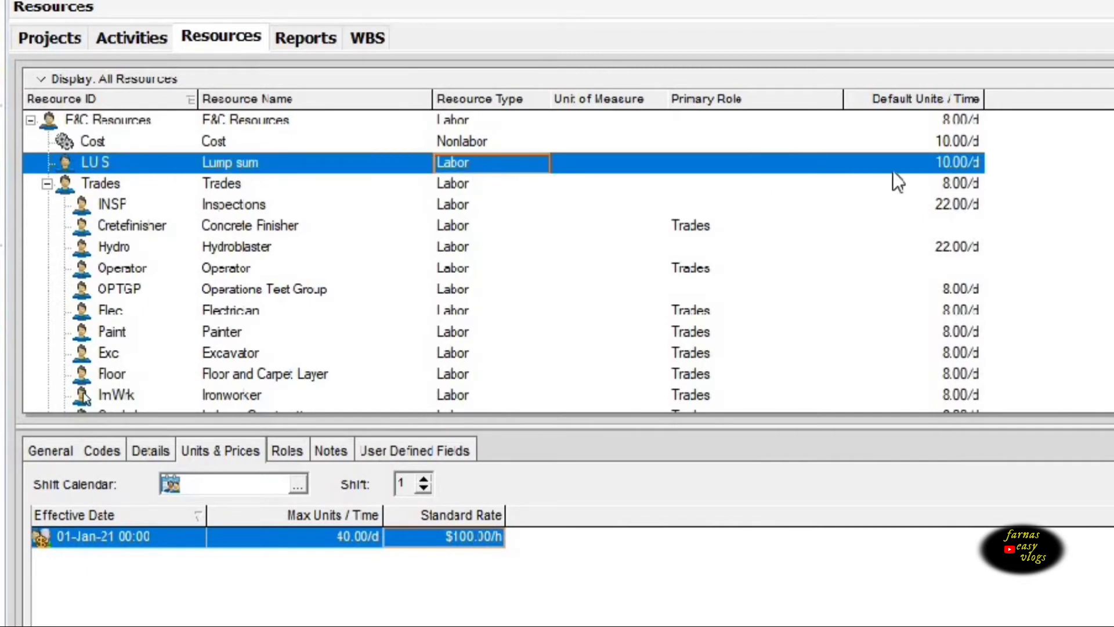
click(324, 541)
click(456, 541)
click(164, 450)
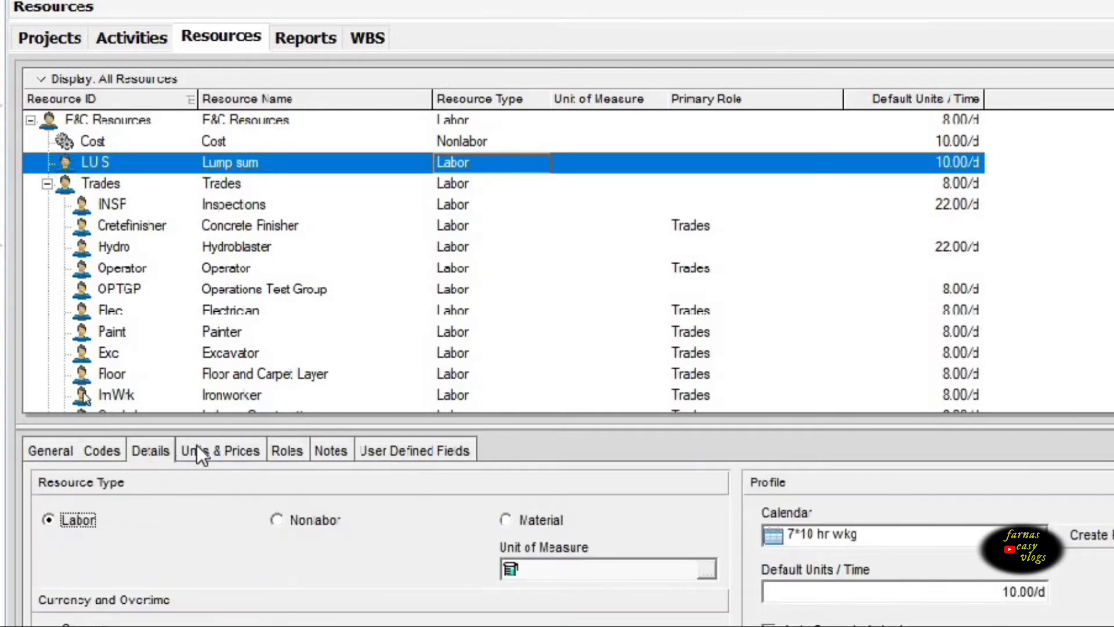
click(228, 451)
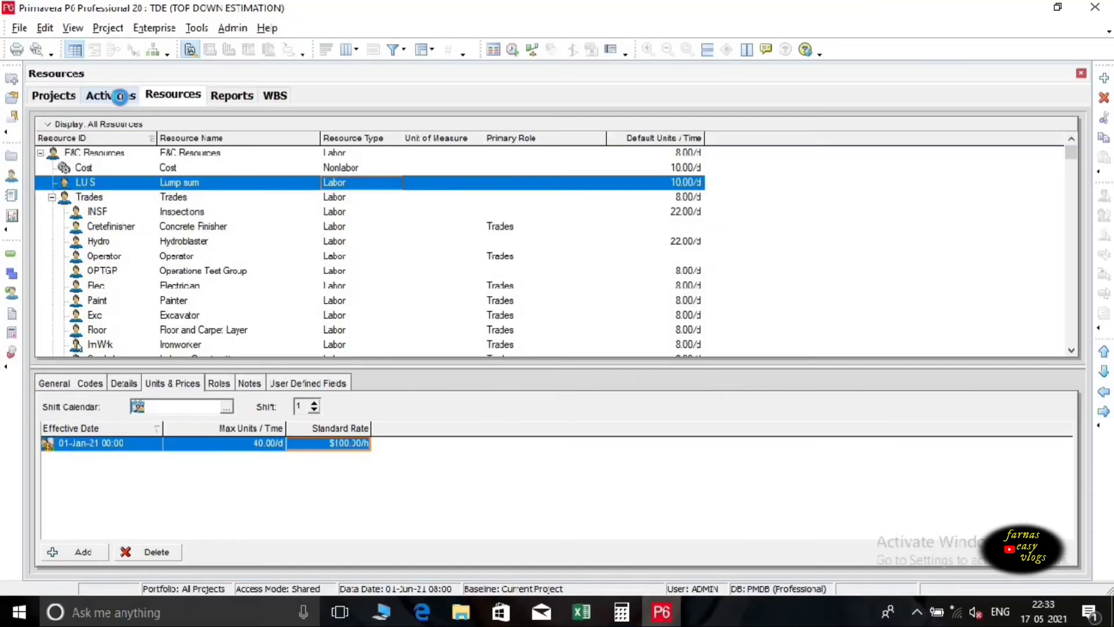
Assign the Lump sum resource to every activity from the selected one down to the last.
click(143, 40)
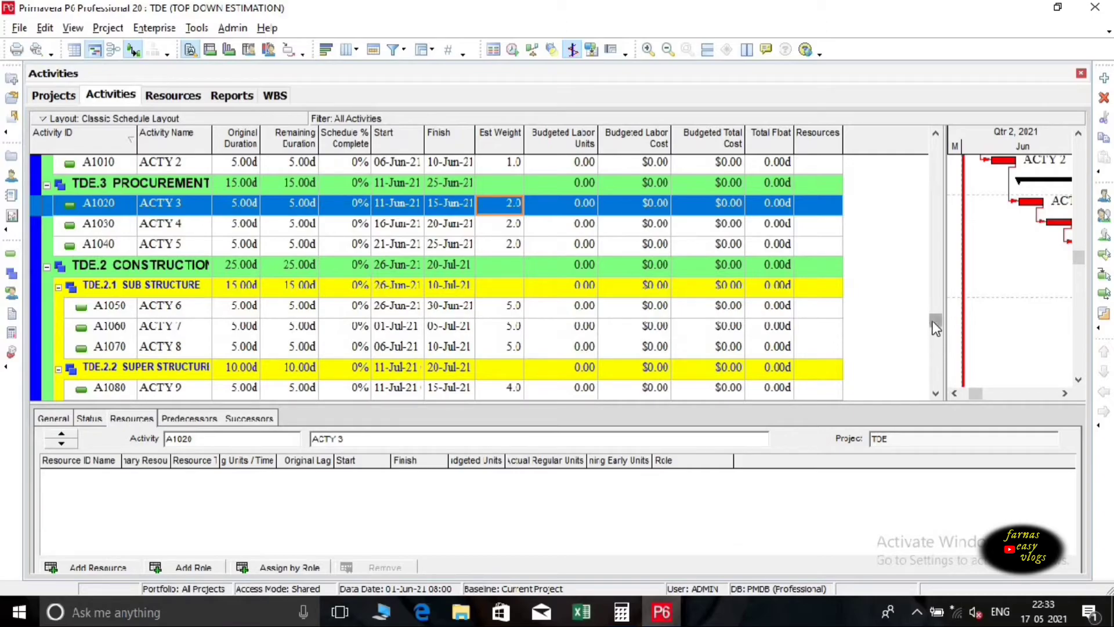
drag(936, 320, 935, 174)
click(817, 225)
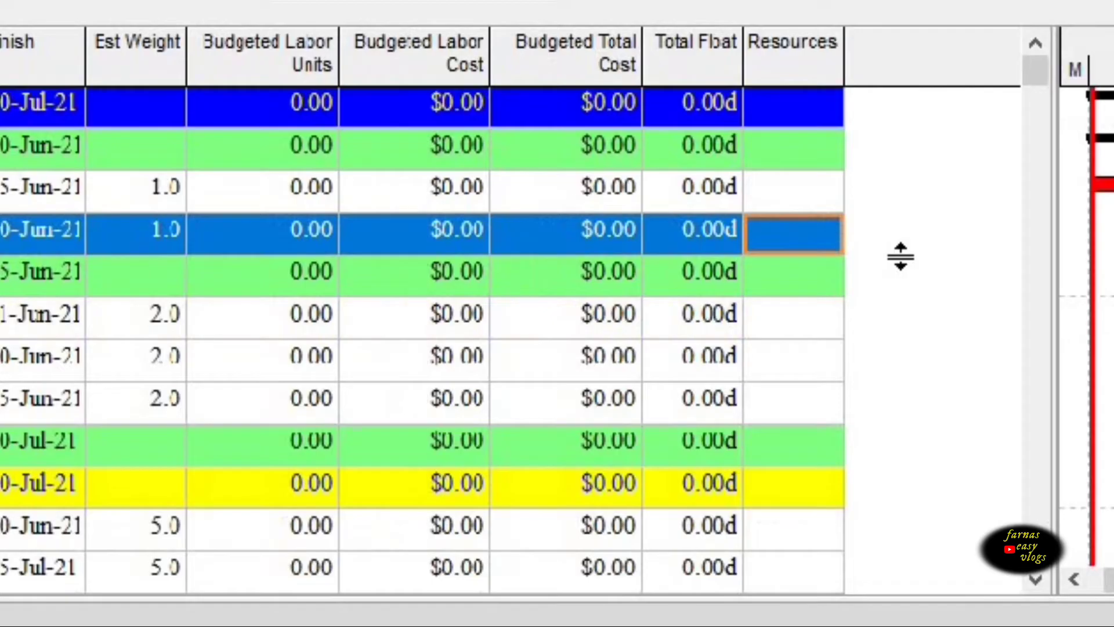
double_click(784, 204)
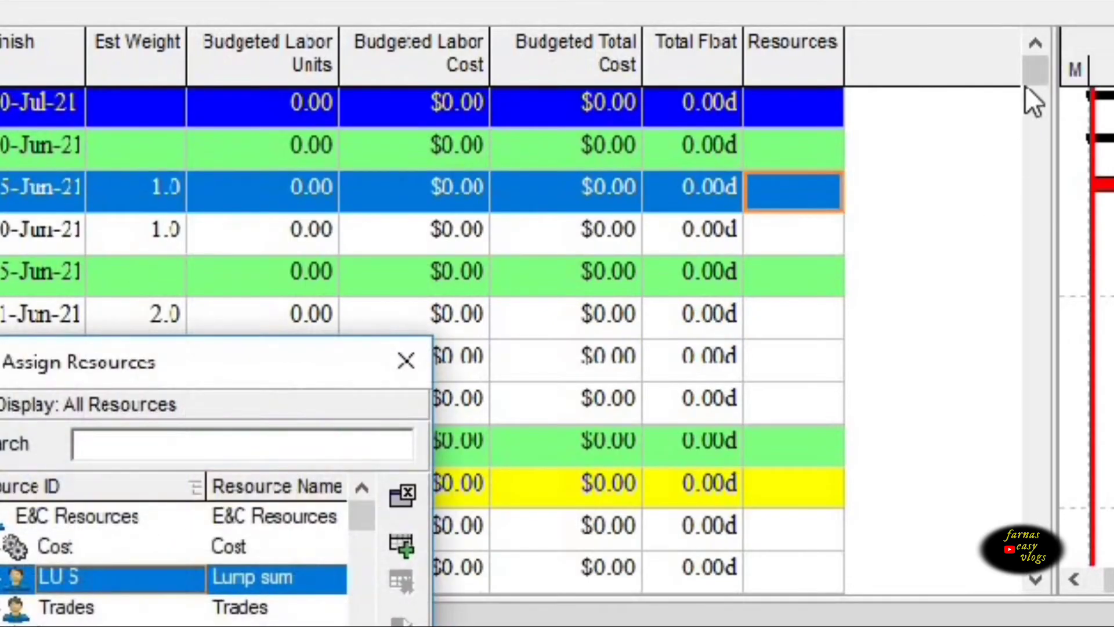
scroll(1044, 395, down, 4)
shift+click(811, 573)
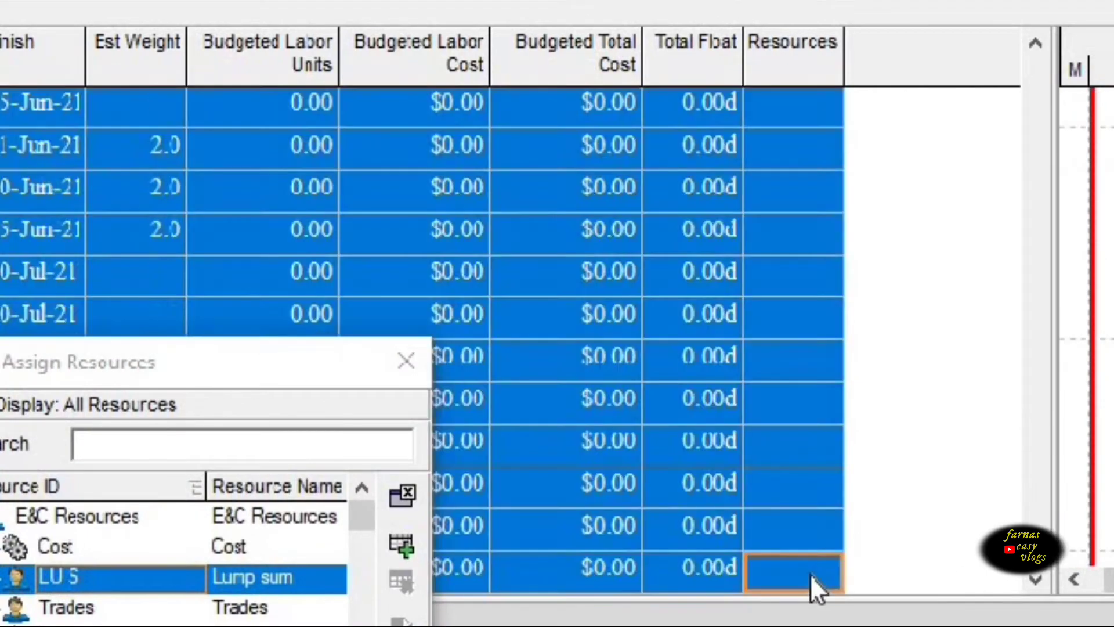
double_click(331, 580)
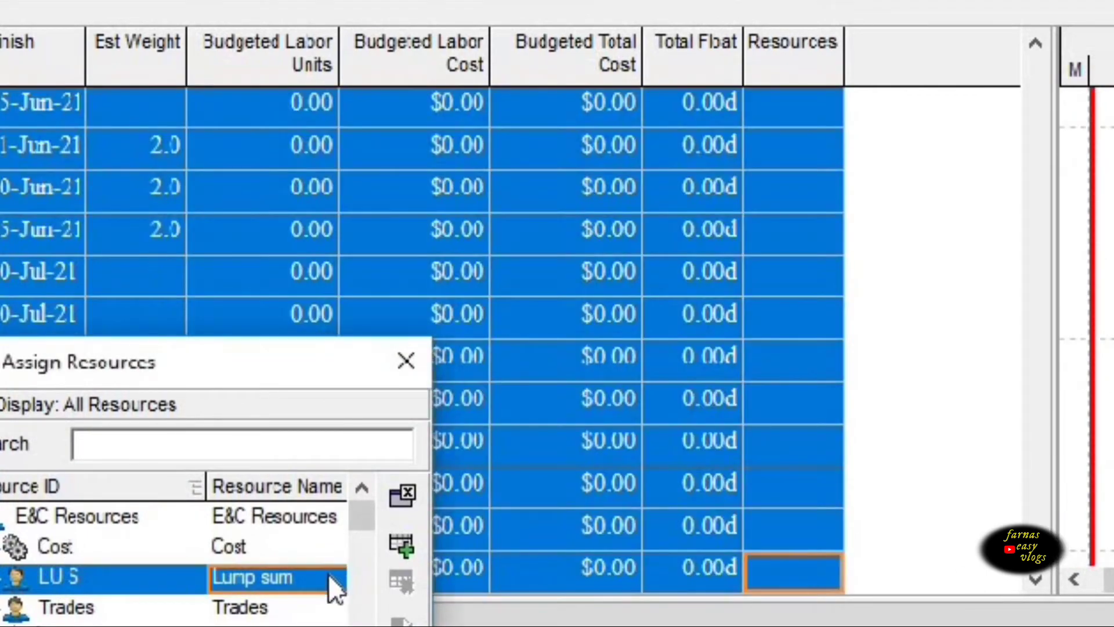
click(405, 361)
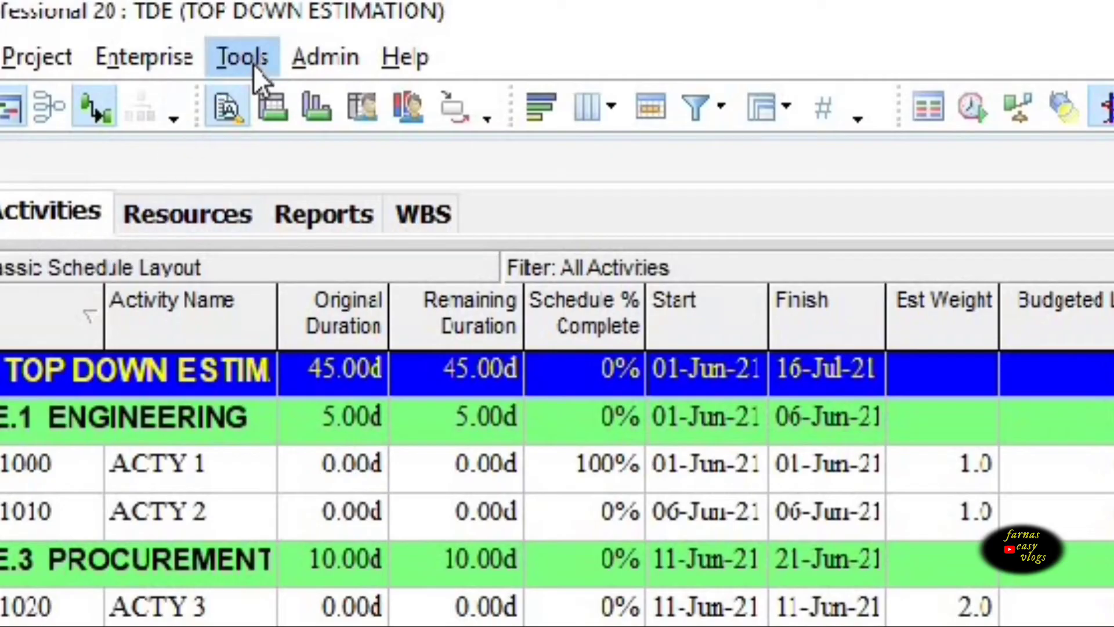
Apply a top-down estimate of 1000 Lump sum units to the TDE activities by Est Weight.
click(252, 65)
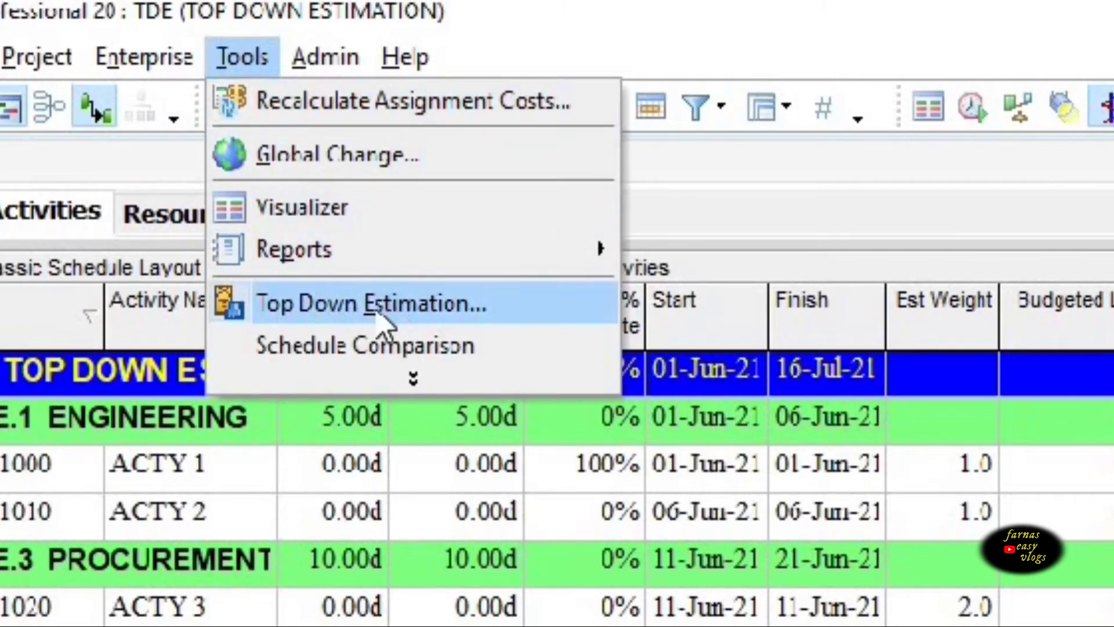
click(403, 305)
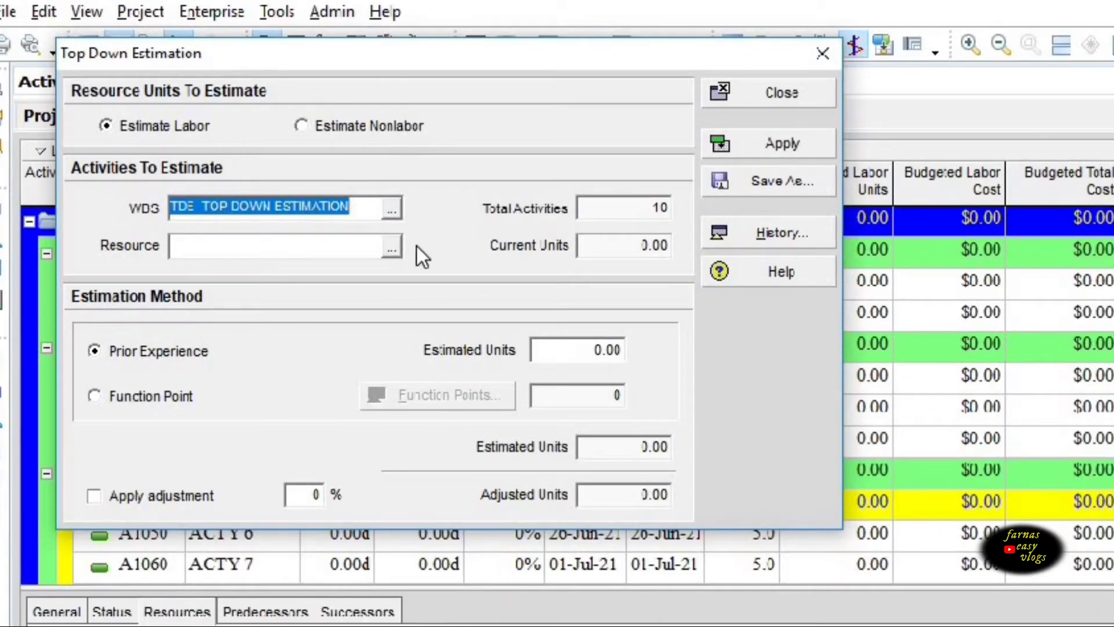
click(392, 246)
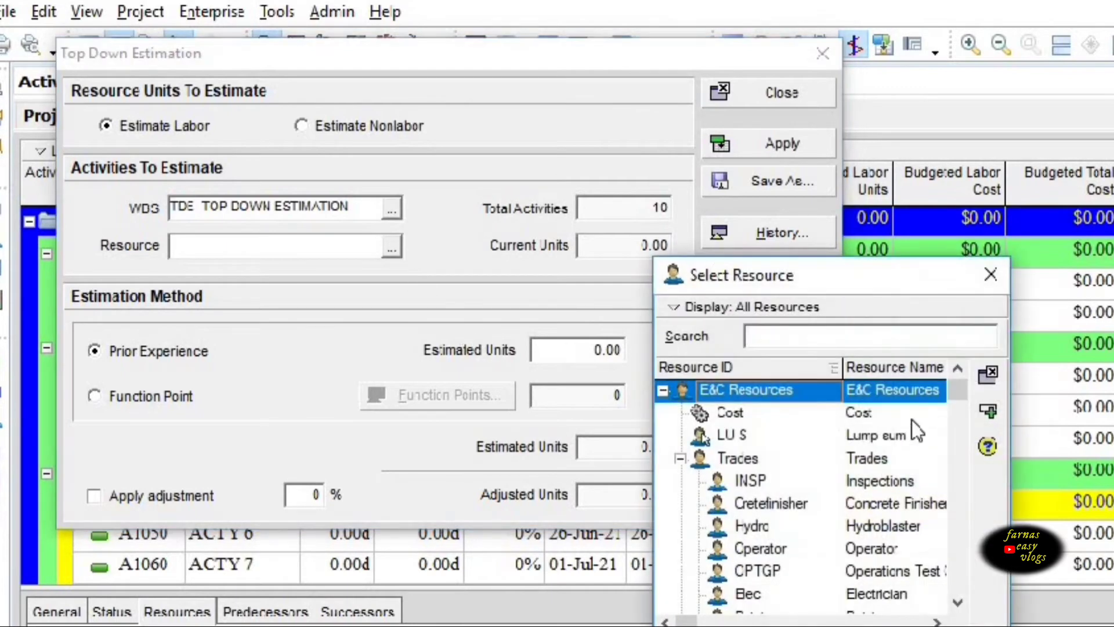
double_click(911, 436)
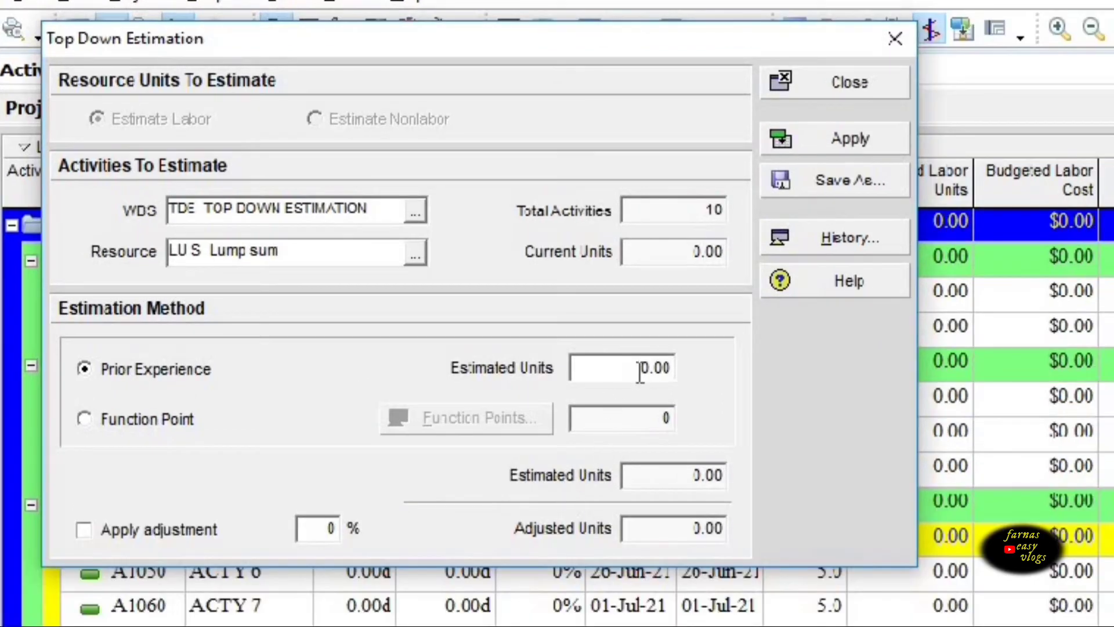
drag(595, 350, 531, 367)
text(100)
text(0)
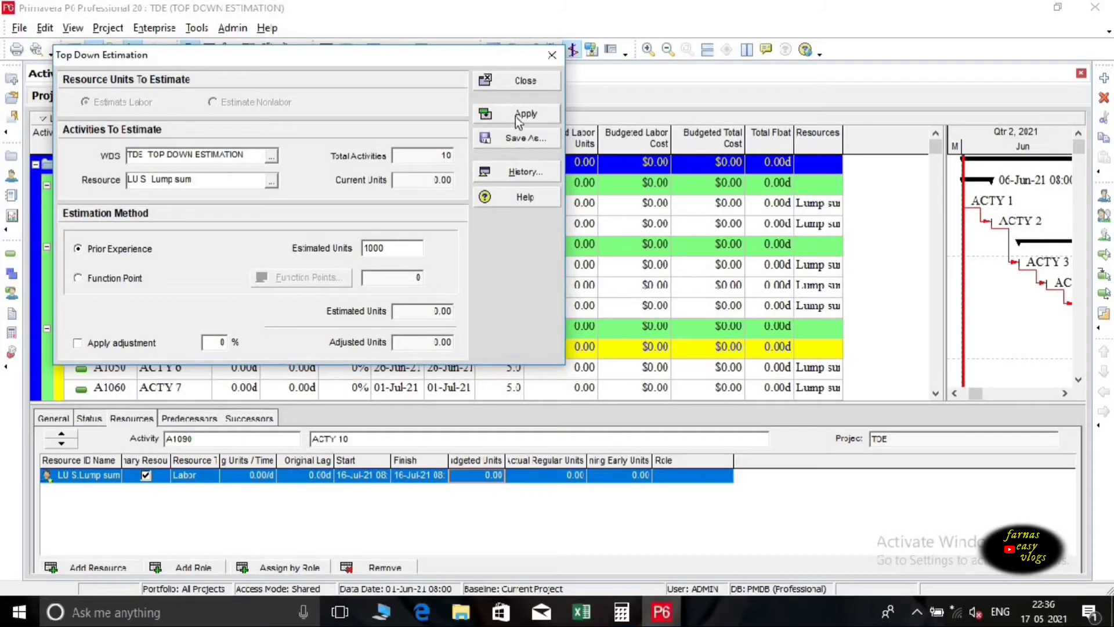
click(515, 116)
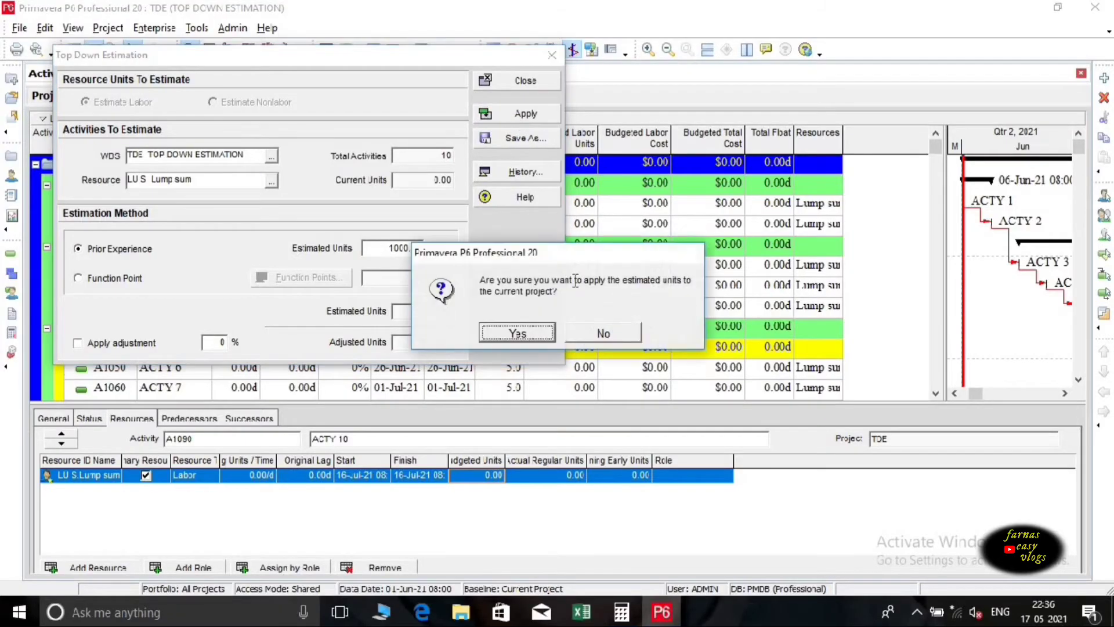
click(521, 332)
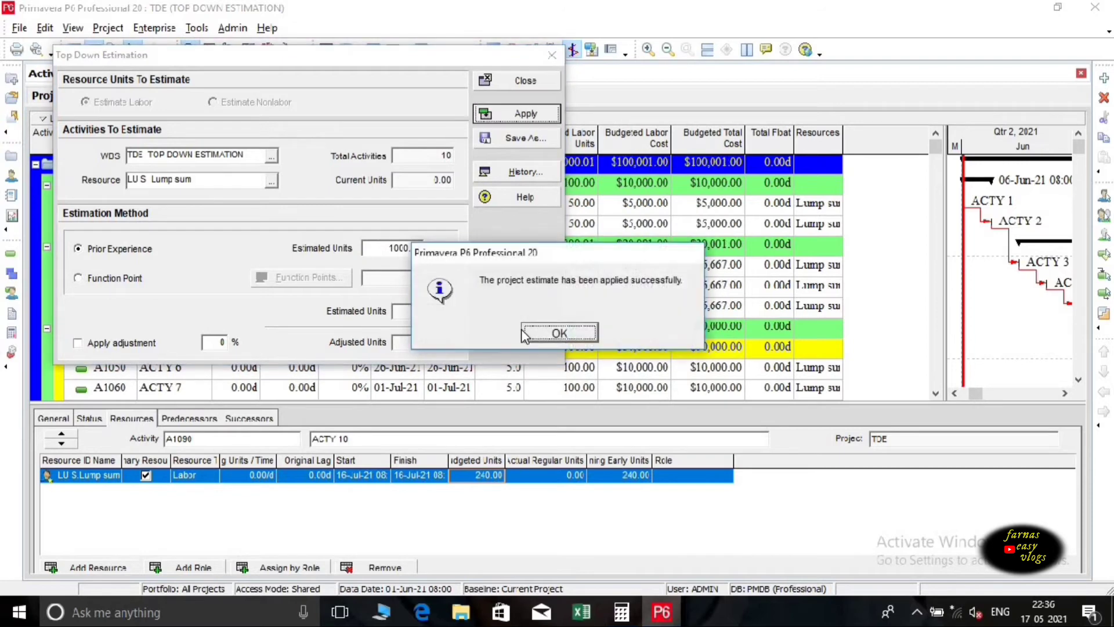
click(539, 336)
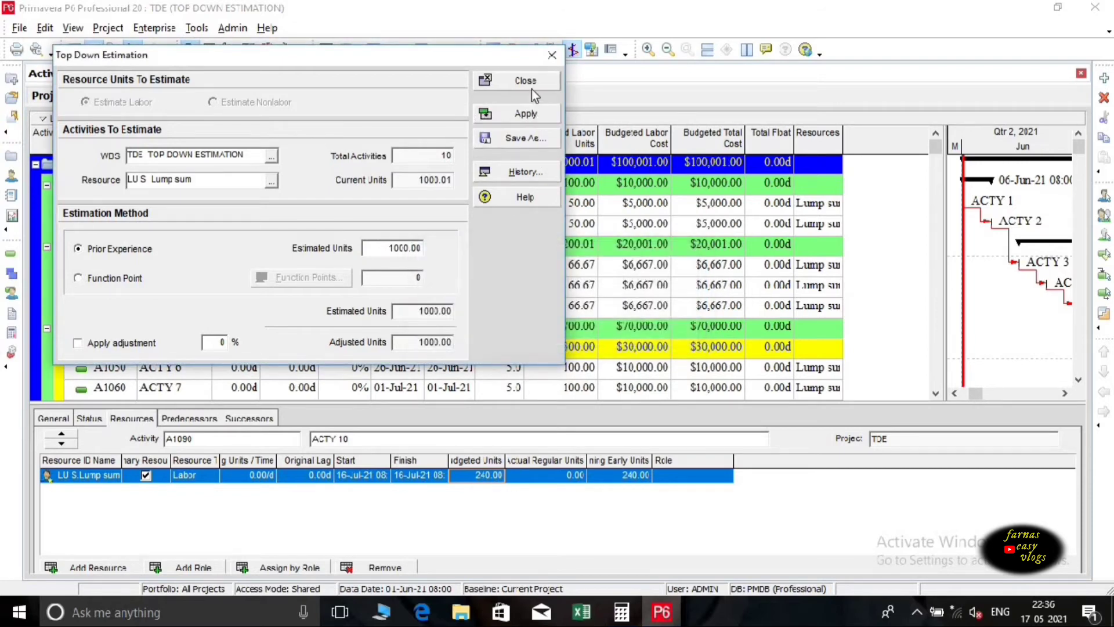
Close Top Down Estimation and check the WBS costs: Engineering $10,000, Procurement $20,001, Construction $70,000.
click(513, 82)
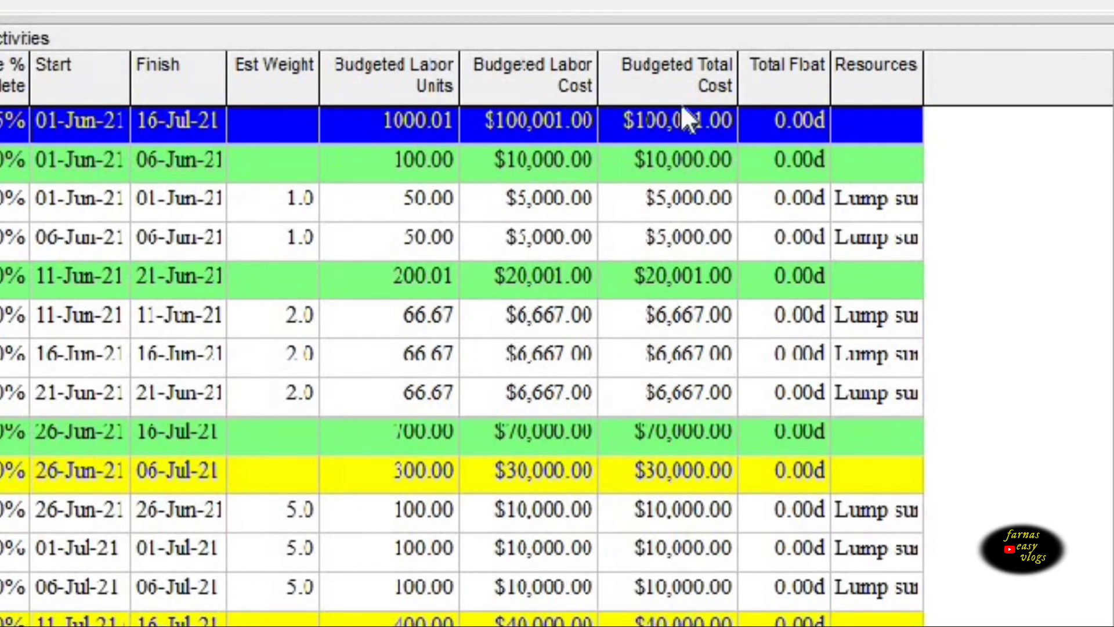
click(406, 29)
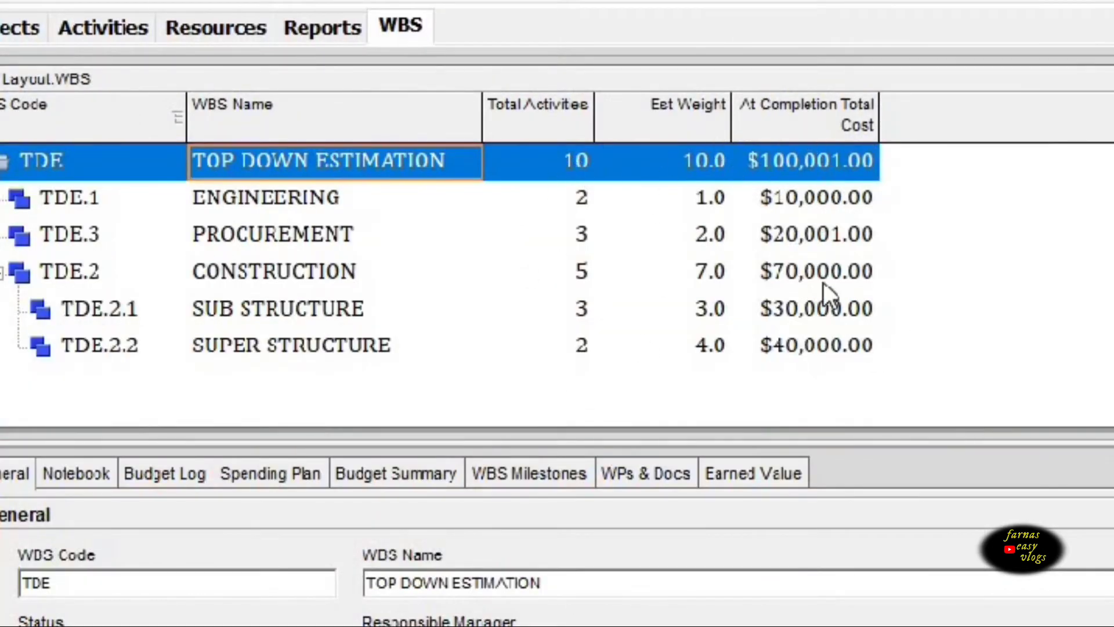
Save the current top-down estimate under the name 'LS 1000'.
click(115, 40)
click(219, 60)
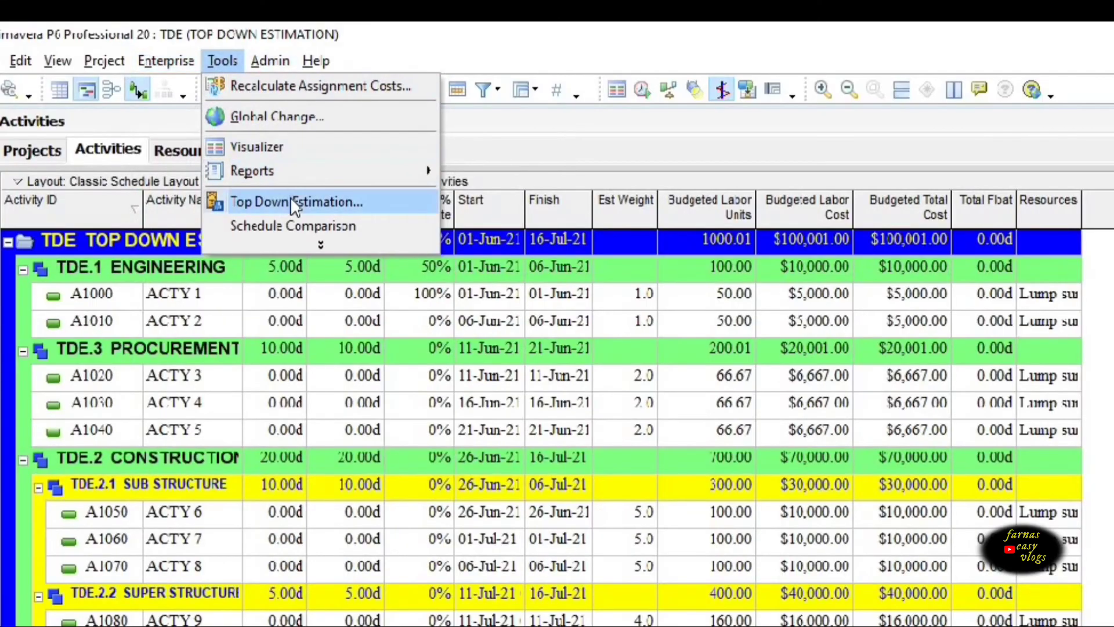
click(290, 197)
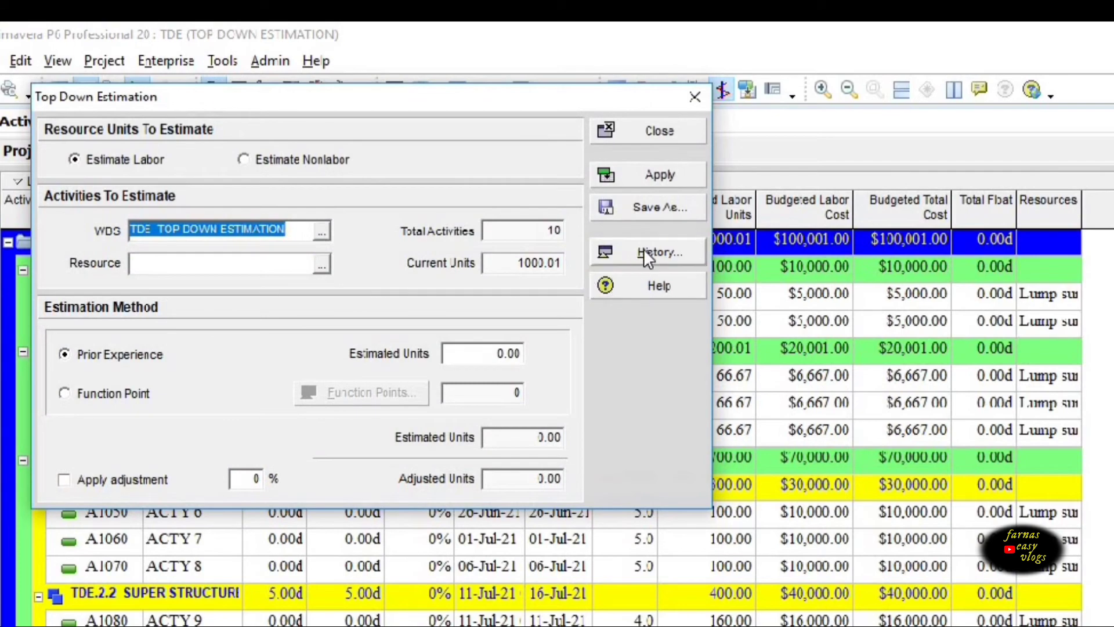
click(652, 207)
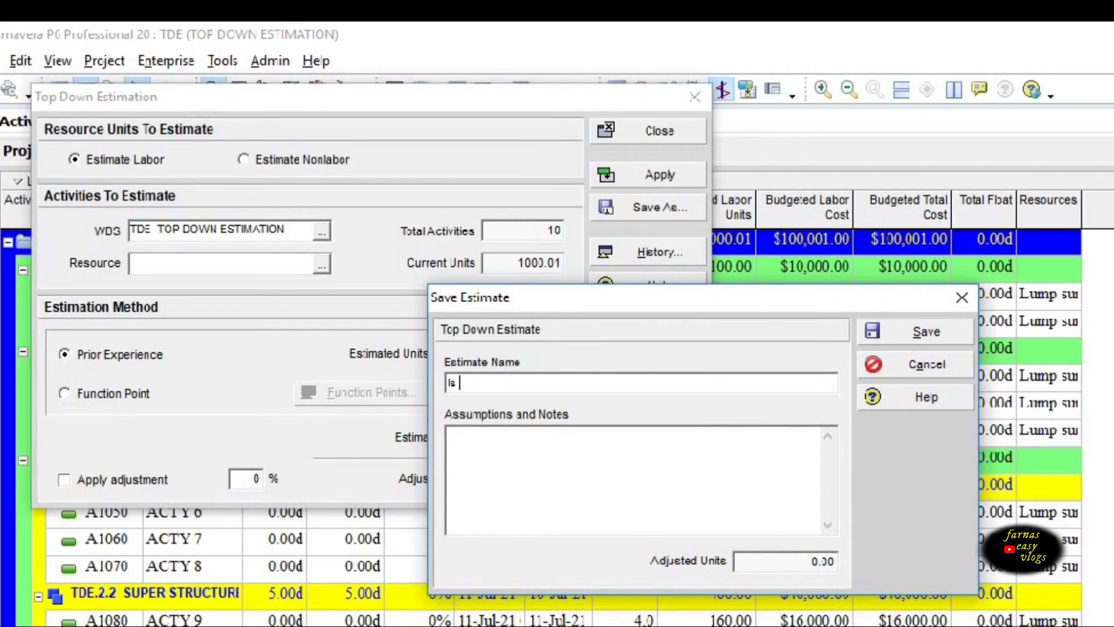
text(Is 1000)
double_click(451, 382)
text(LS 1000)
click(930, 332)
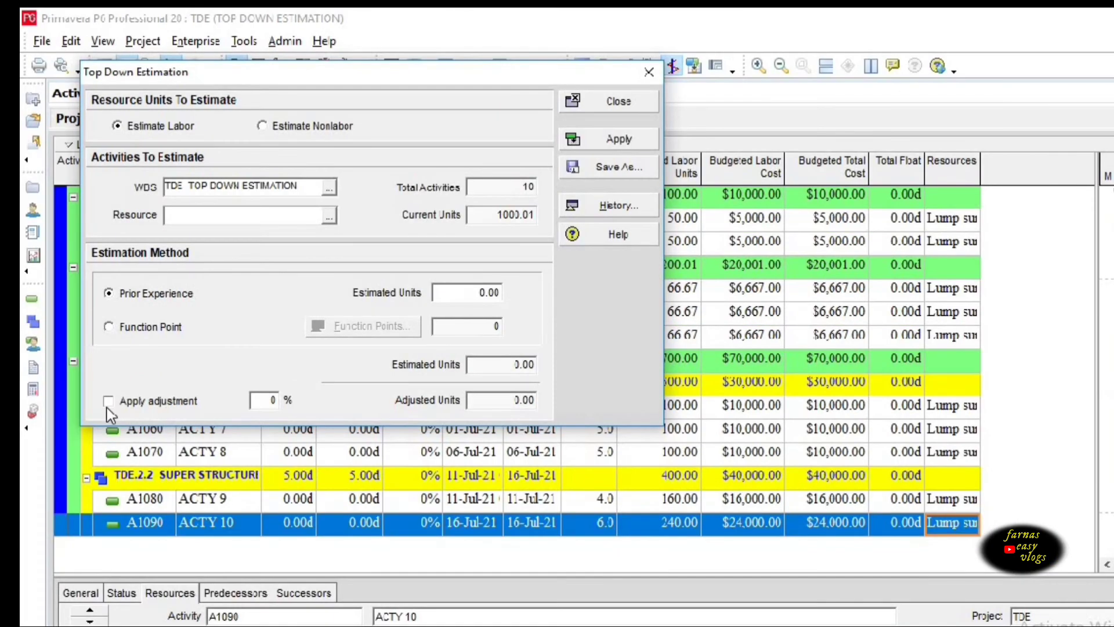
Reapply 1000 estimated units with a 10% adjustment, raising the estimate to 1100 units.
click(461, 295)
drag(462, 295, 356, 288)
text(1000)
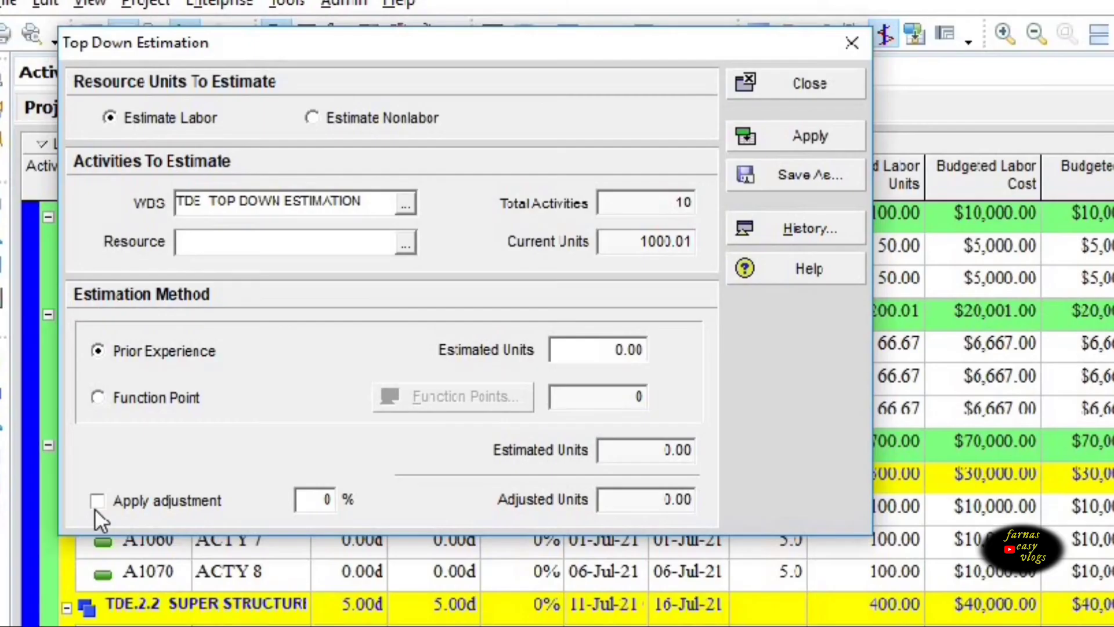
click(601, 348)
drag(601, 348, 433, 339)
text(1000)
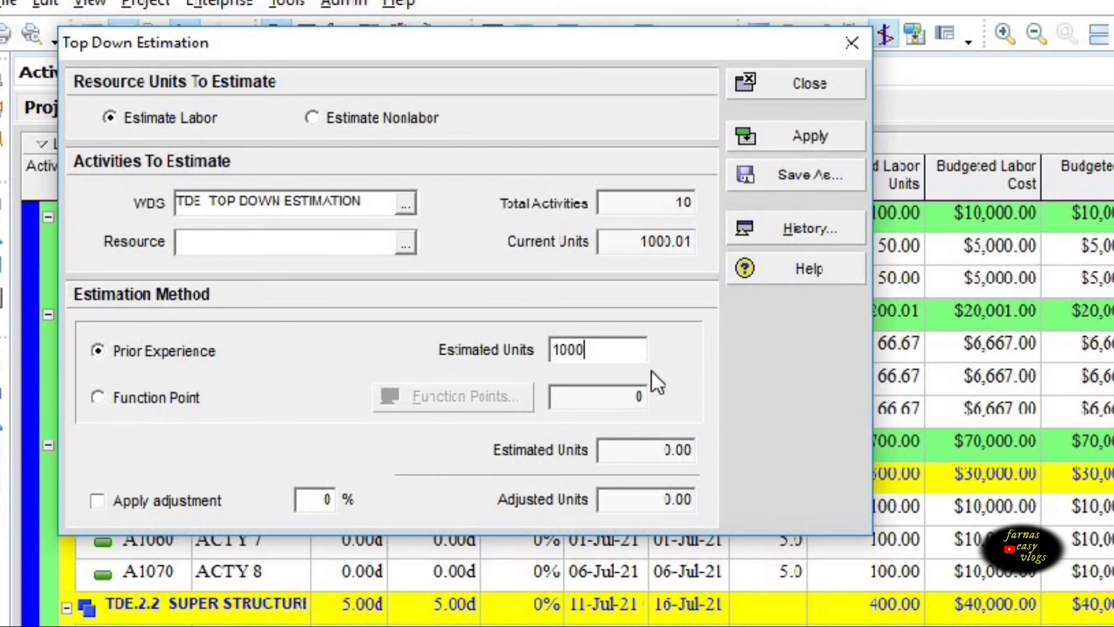
click(156, 504)
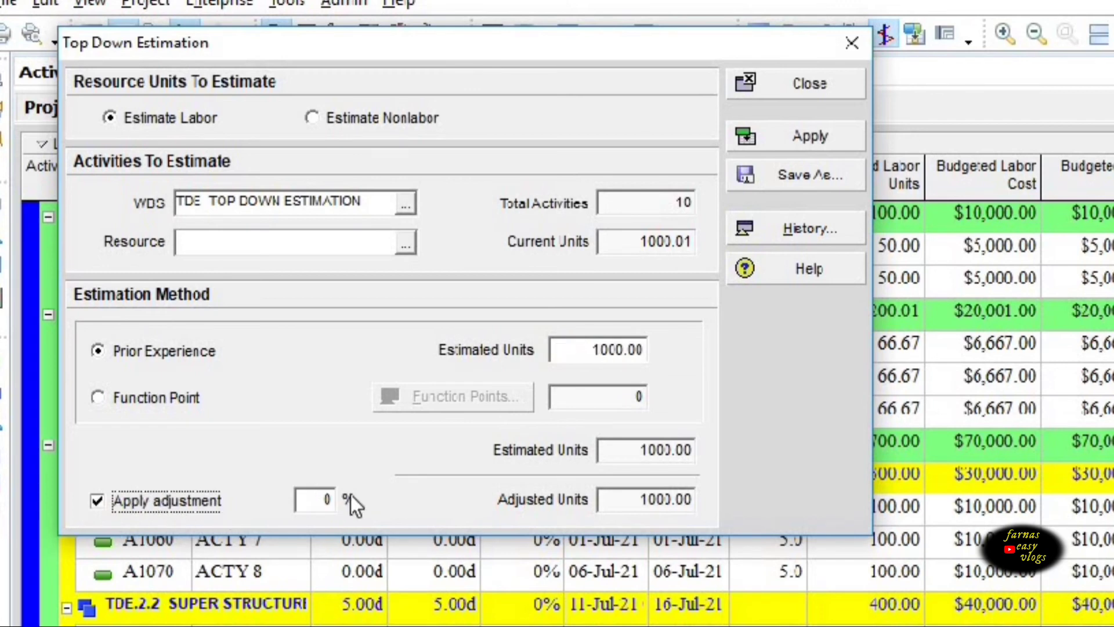
drag(330, 498, 301, 499)
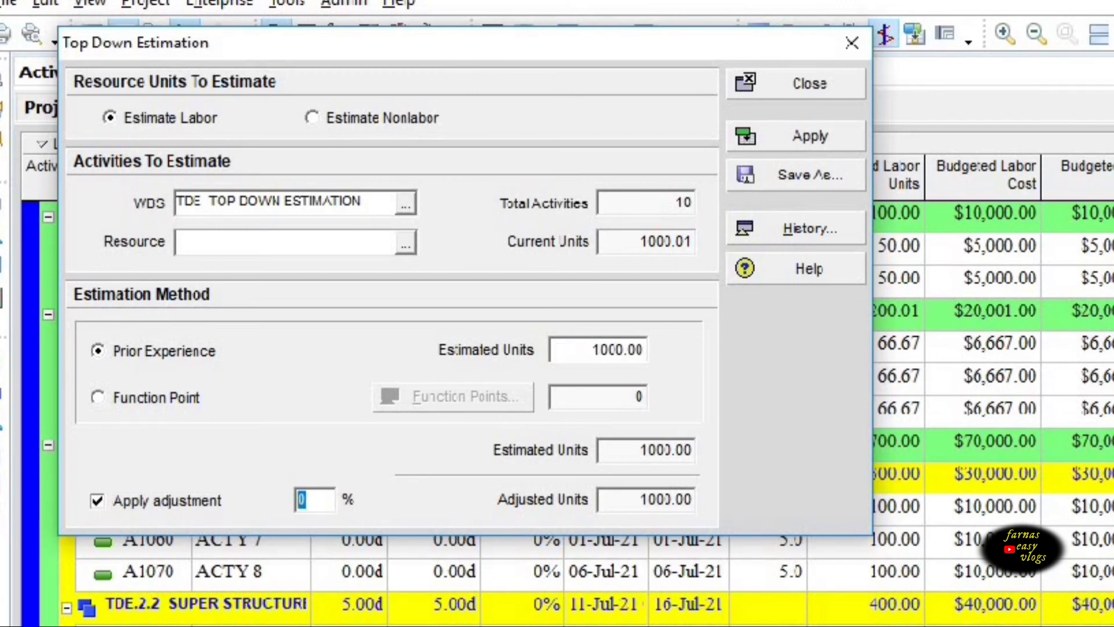
text(10)
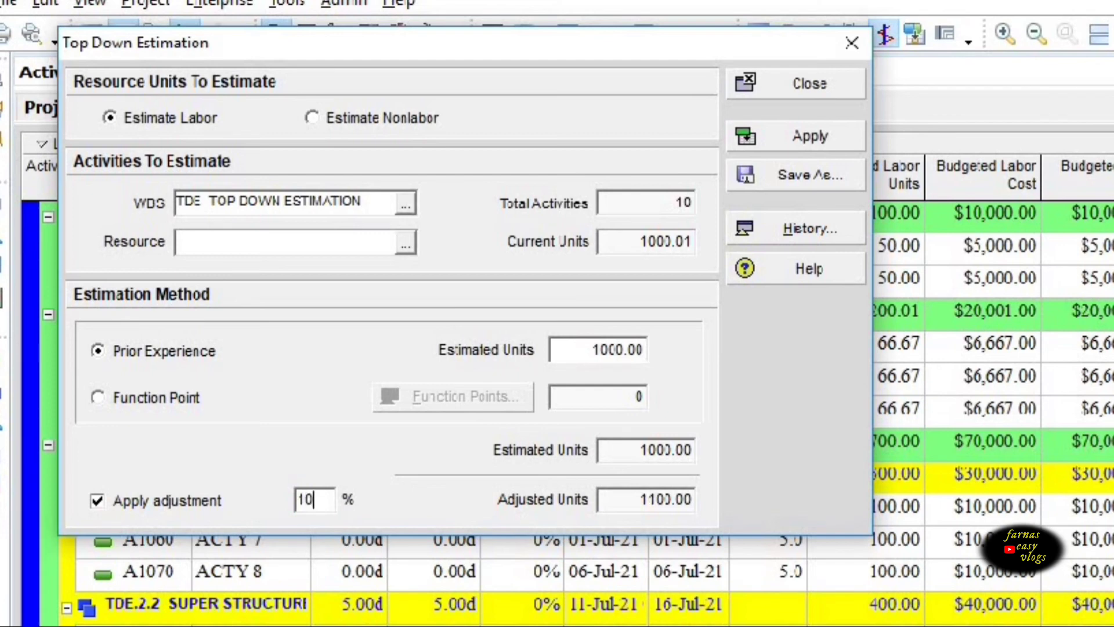
click(807, 142)
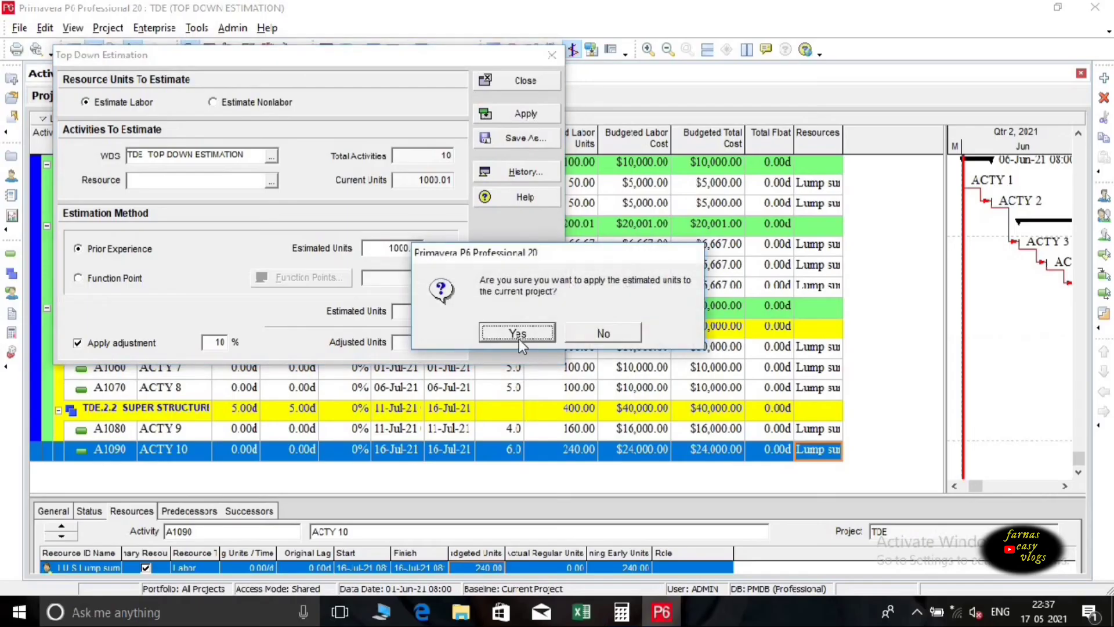
click(524, 338)
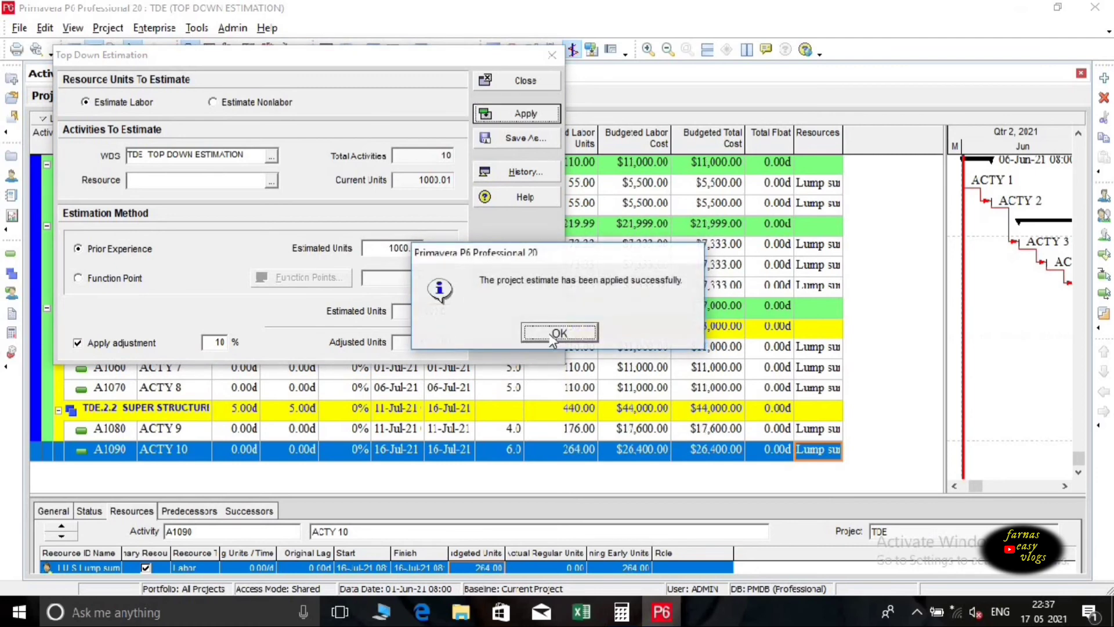
Dismiss the success message and close Top Down Estimation, leaving Construction at $77,000 and Procurement at $21,999.
click(551, 335)
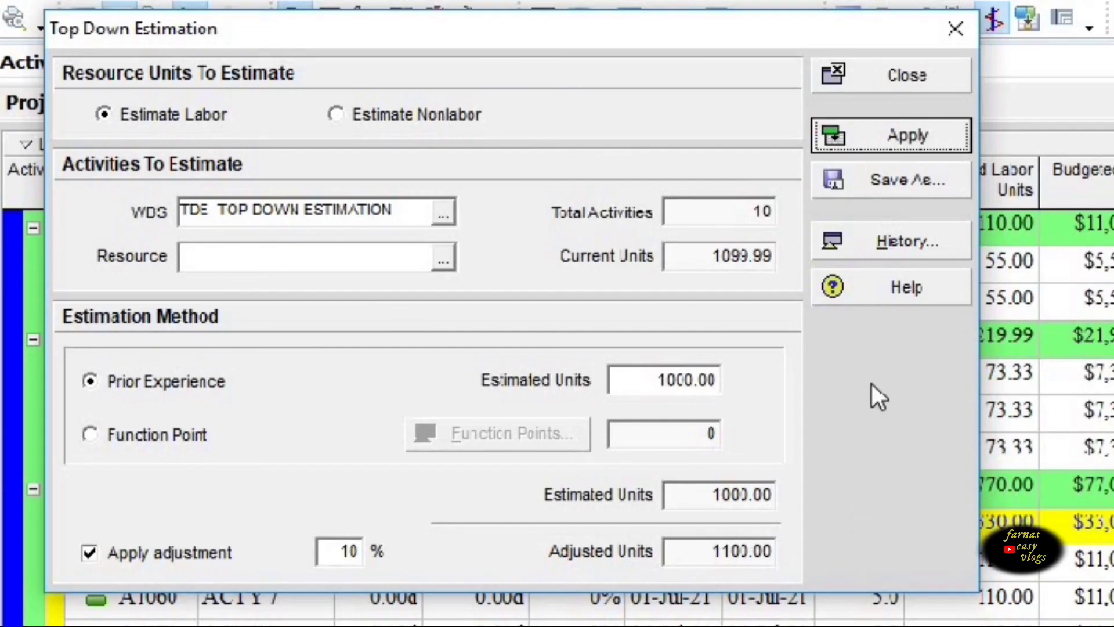
click(918, 79)
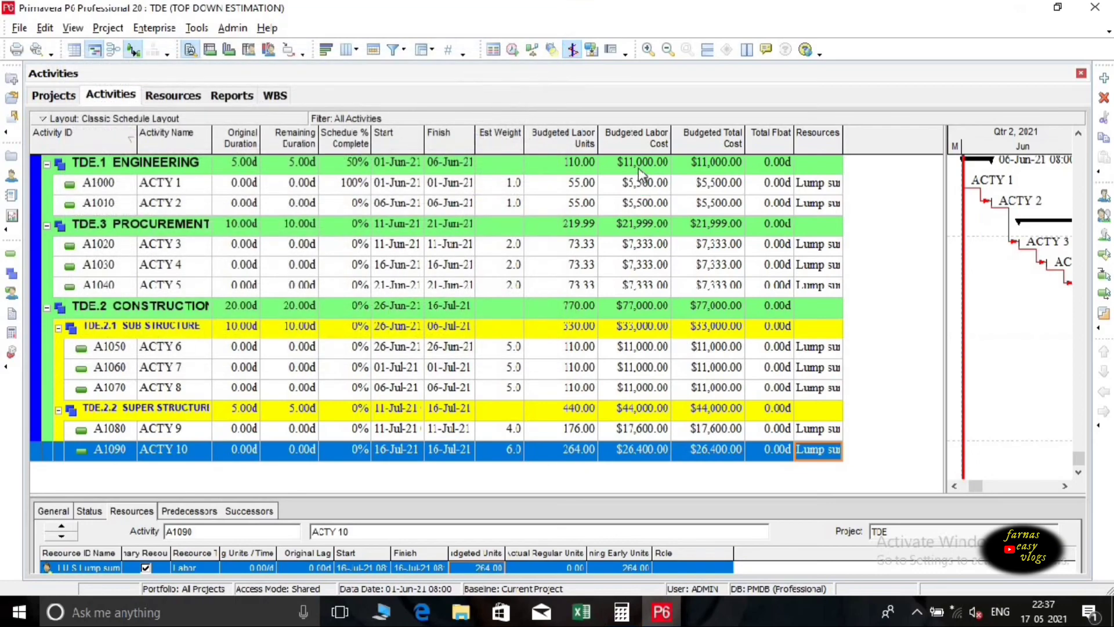